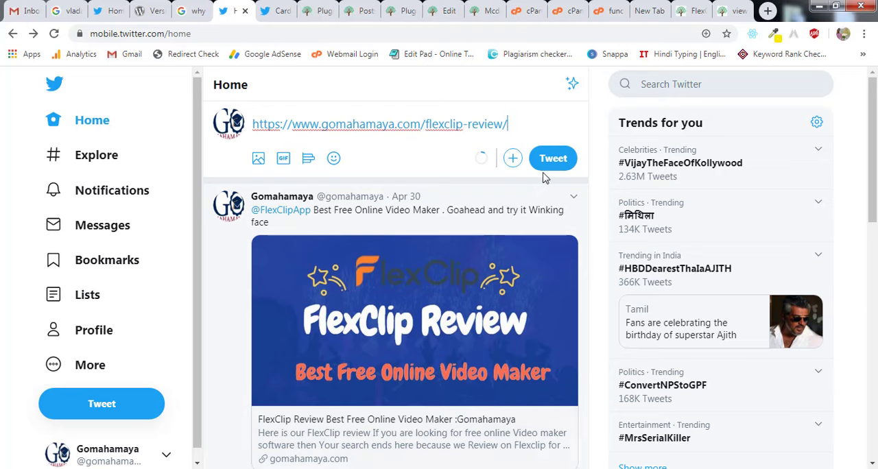
Post the drafted tweet containing the FlexClip review link and delete it from the timeline.
left_click(559, 164)
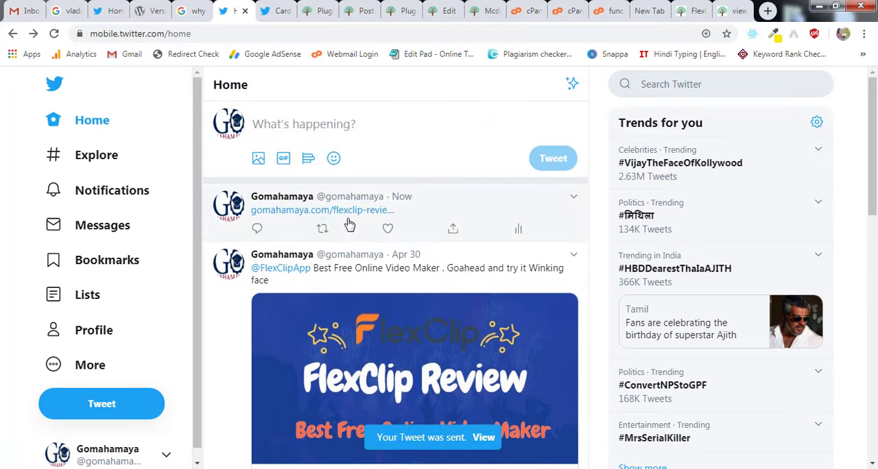
left_click(574, 201)
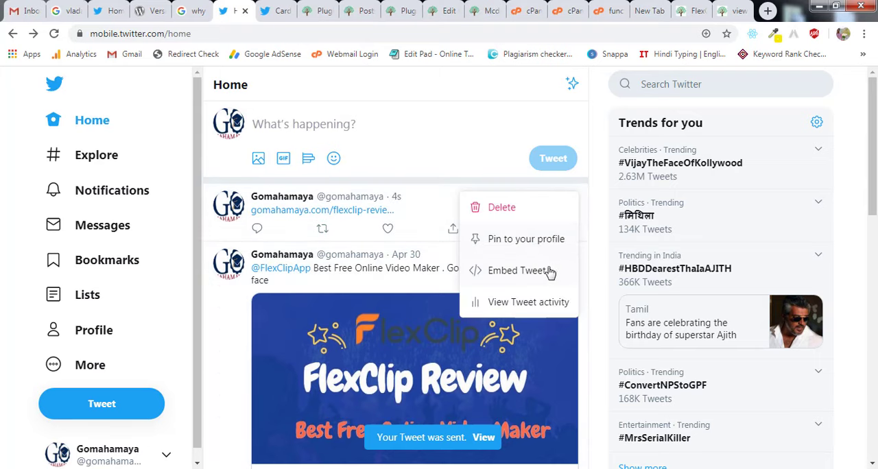
left_click(528, 211)
left_click(484, 314)
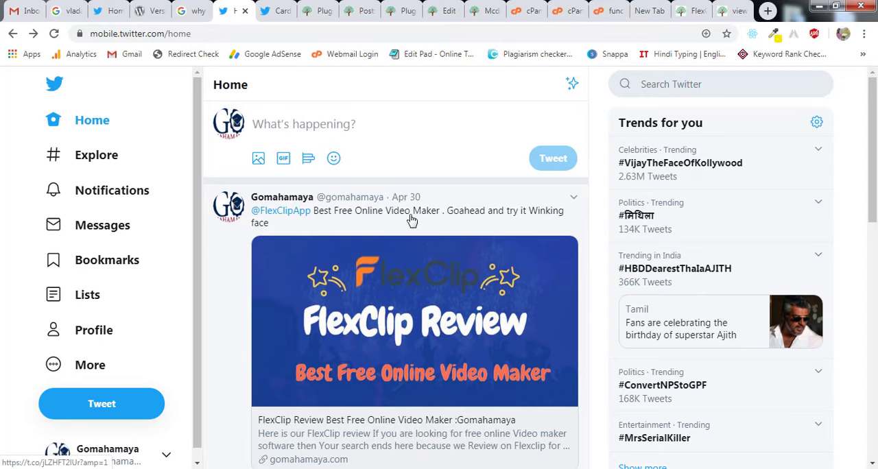
left_click(276, 11)
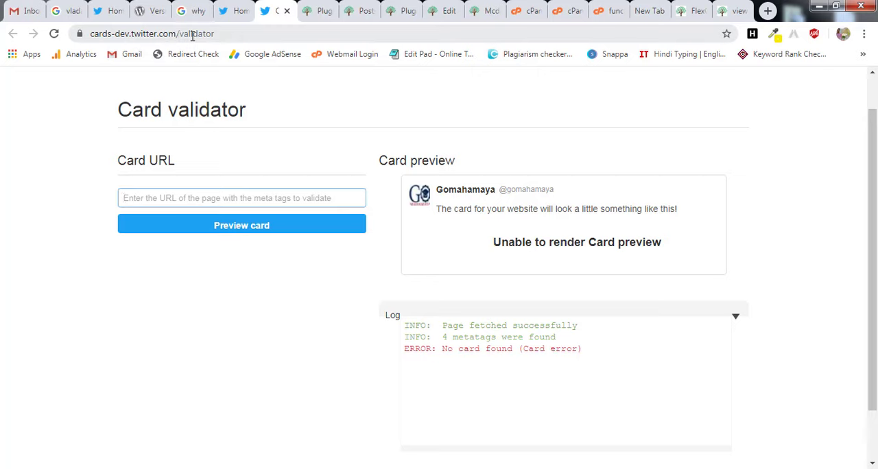
left_click(254, 202)
type("https://www.gomahamaya.com/flexclip-review/")
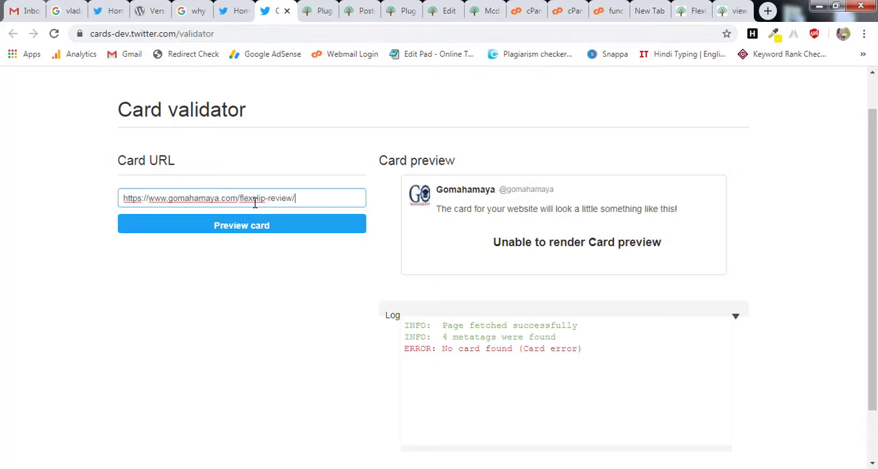
left_click(254, 235)
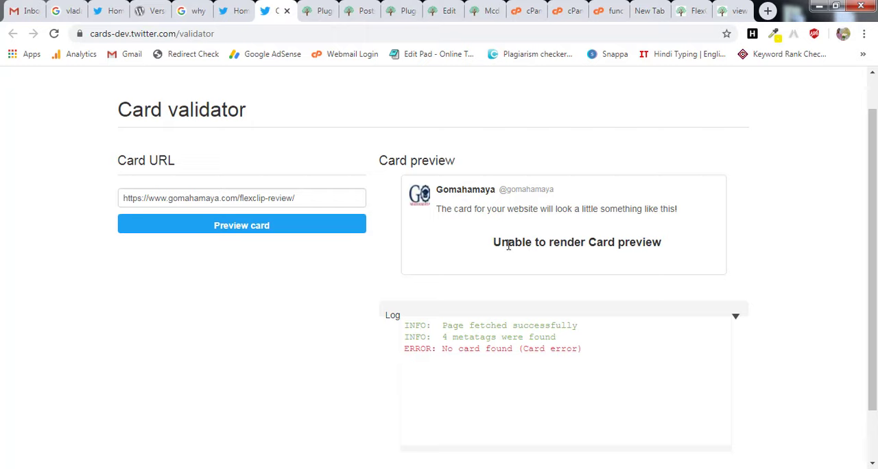
left_click_drag(494, 242, 671, 246)
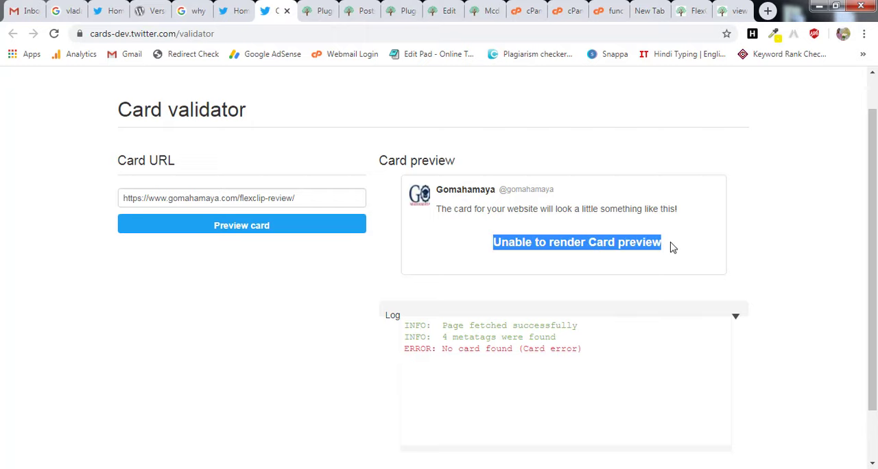
scroll(477, 279, "down", 1)
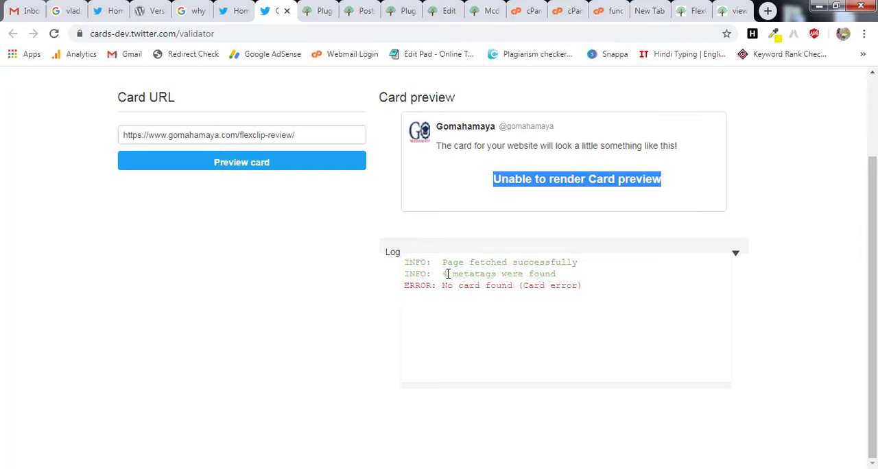
left_click_drag(448, 274, 574, 274)
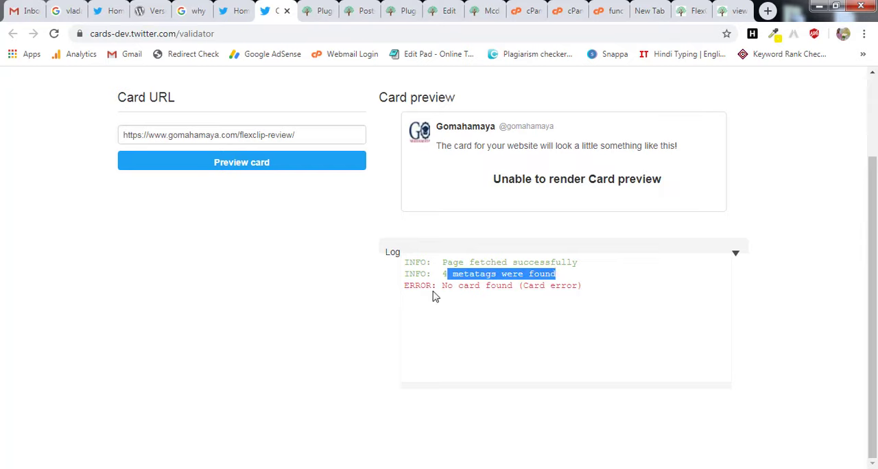
left_click_drag(442, 286, 516, 289)
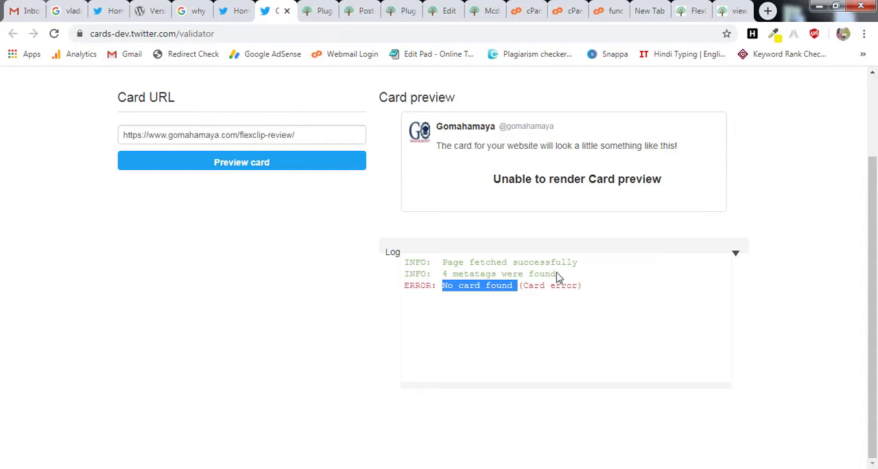
left_click_drag(239, 134, 120, 130)
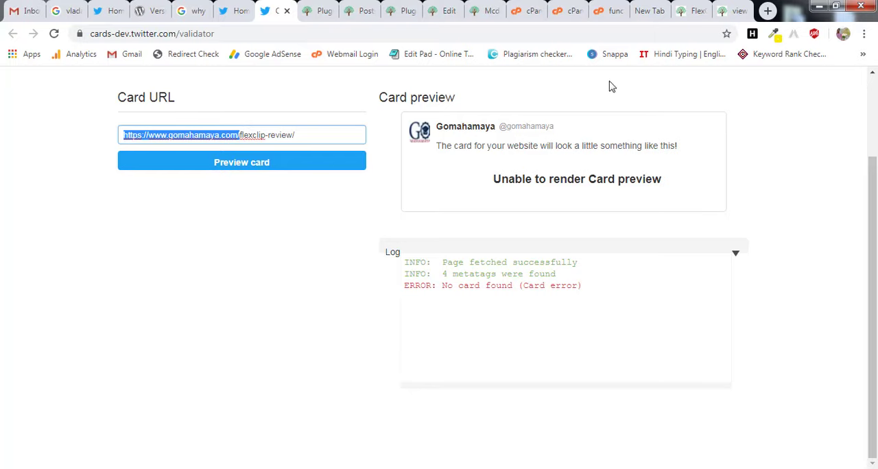
Open Yoast SEO's Social settings in the demo site's WordPress admin.
left_click(733, 10)
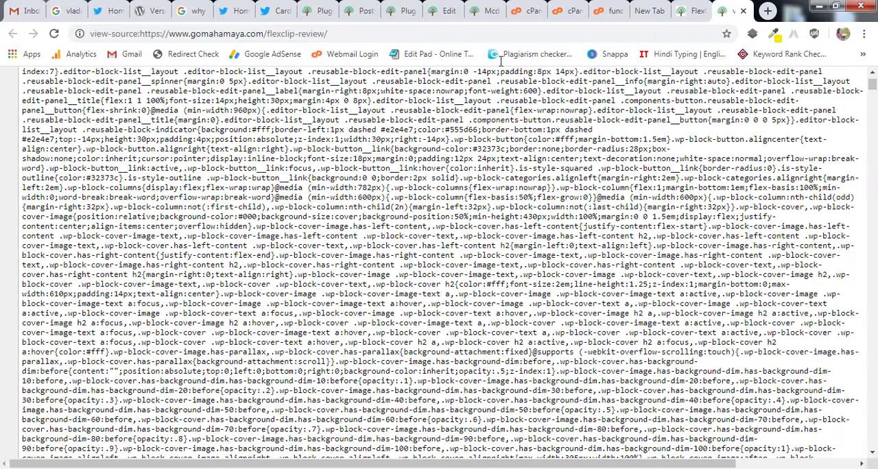
left_click(693, 11)
left_click(356, 10)
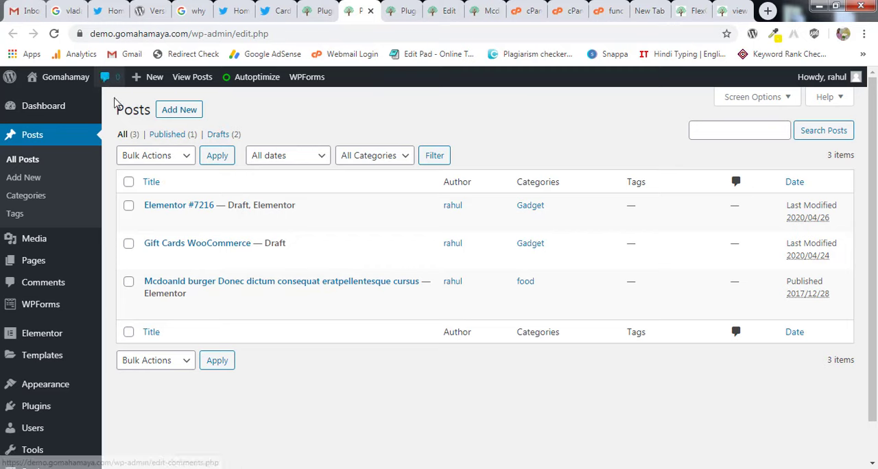
mouse_move(195, 224)
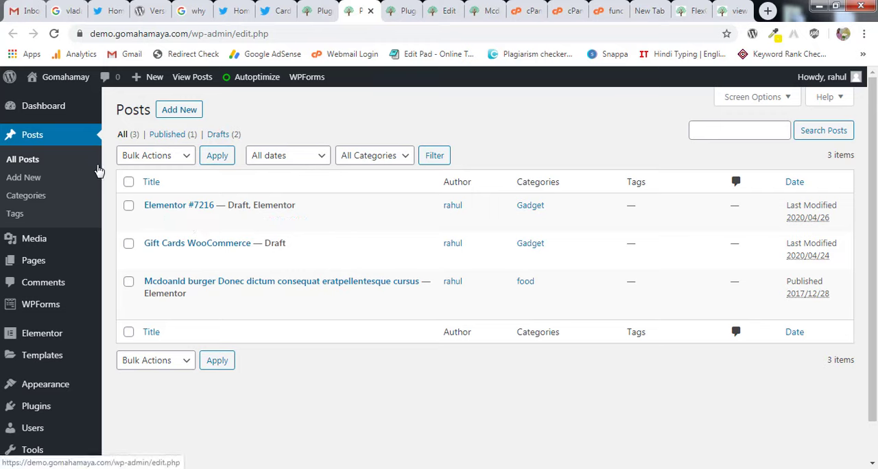
mouse_move(52, 110)
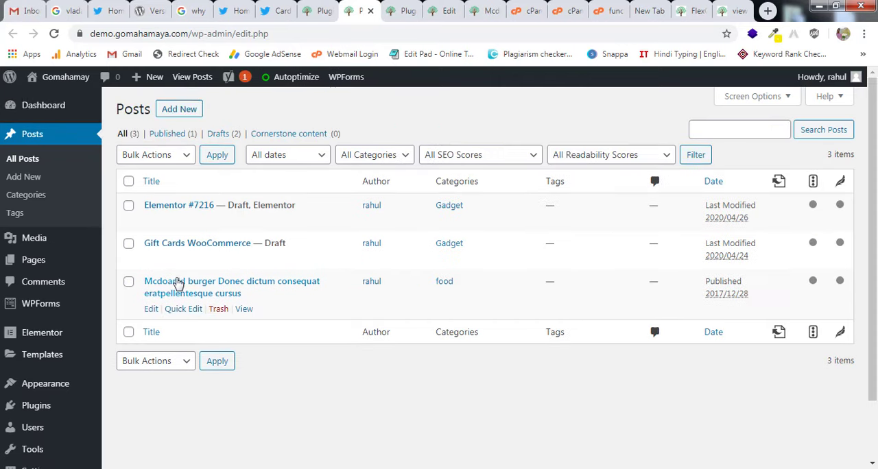
scroll(165, 287, "down", 2)
mouse_move(60, 437)
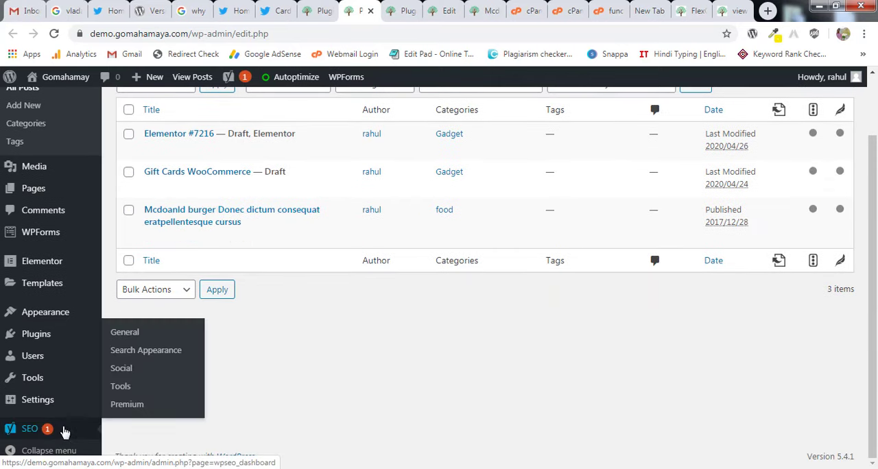
left_click(131, 375)
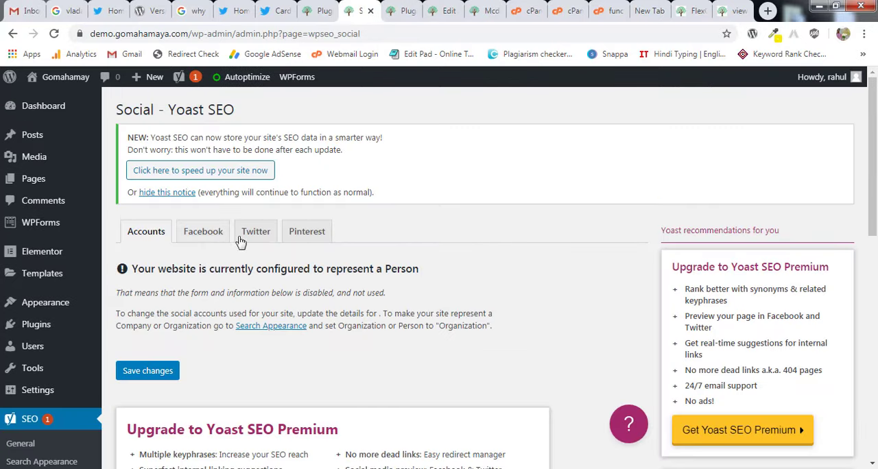
In Yoast's Twitter settings, choose Summary with large image as the default card type and save the changes.
left_click(265, 235)
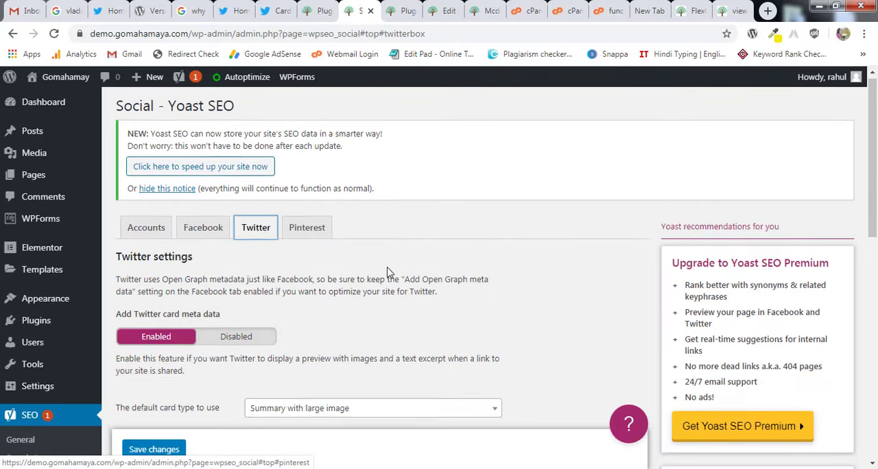
scroll(389, 247, "down", 2)
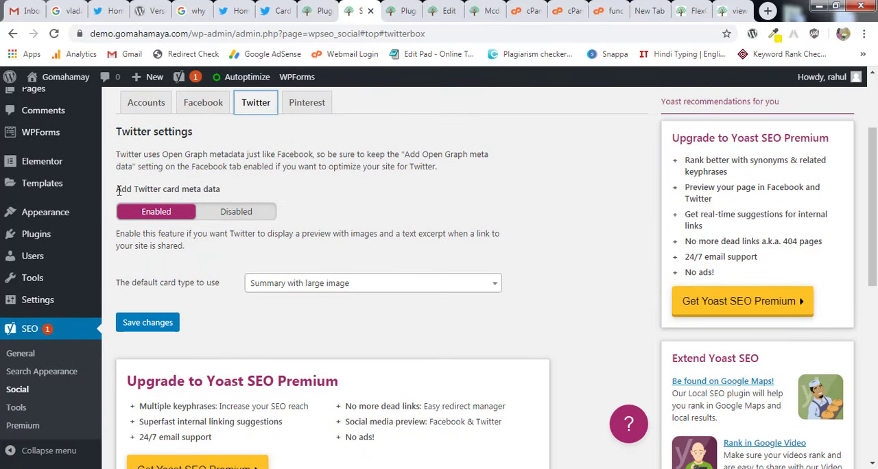
left_click_drag(118, 191, 229, 193)
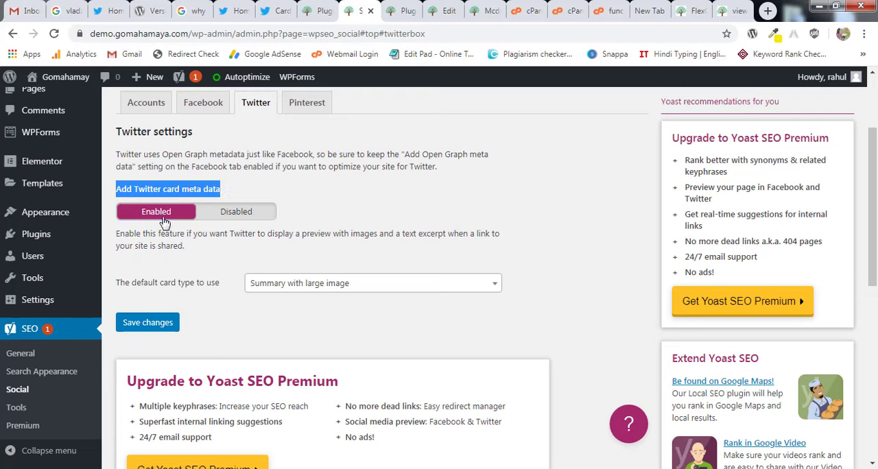
left_click(302, 284)
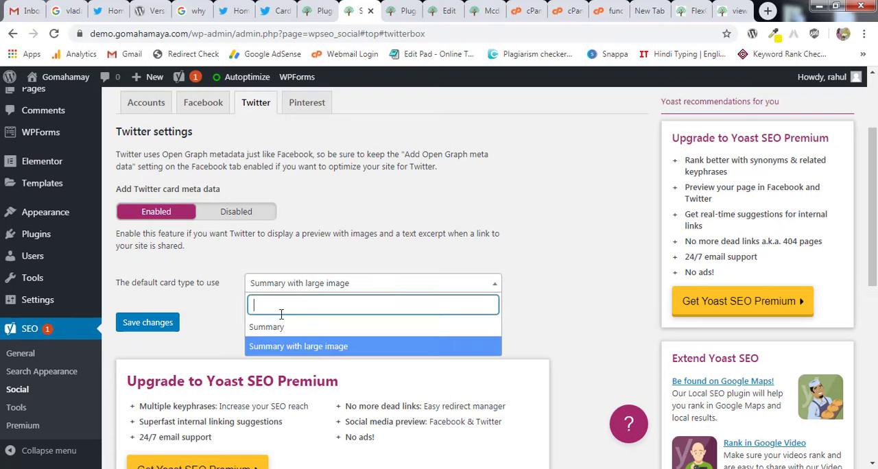
left_click(300, 347)
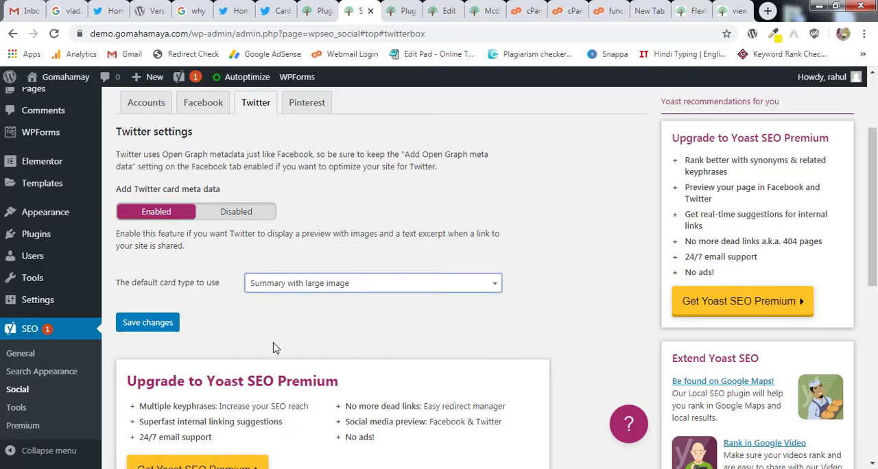
left_click(154, 328)
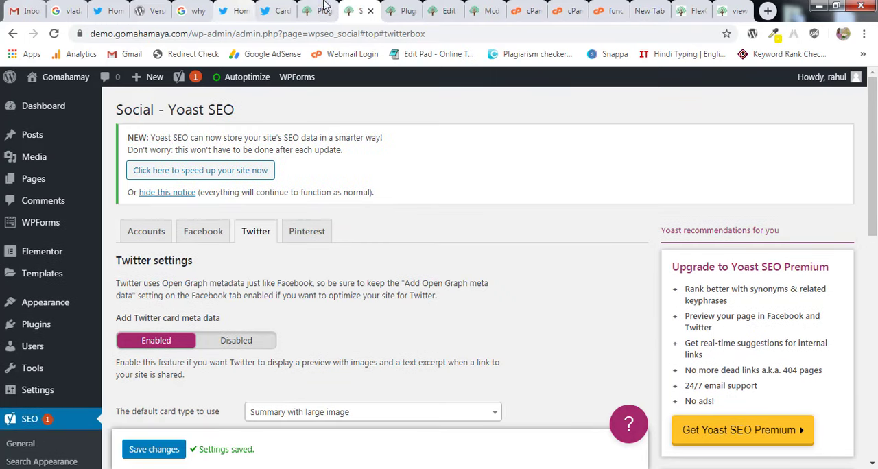
Run the card preview for the FlexClip review URL again in the Card validator and return to the Yoast settings.
left_click(278, 10)
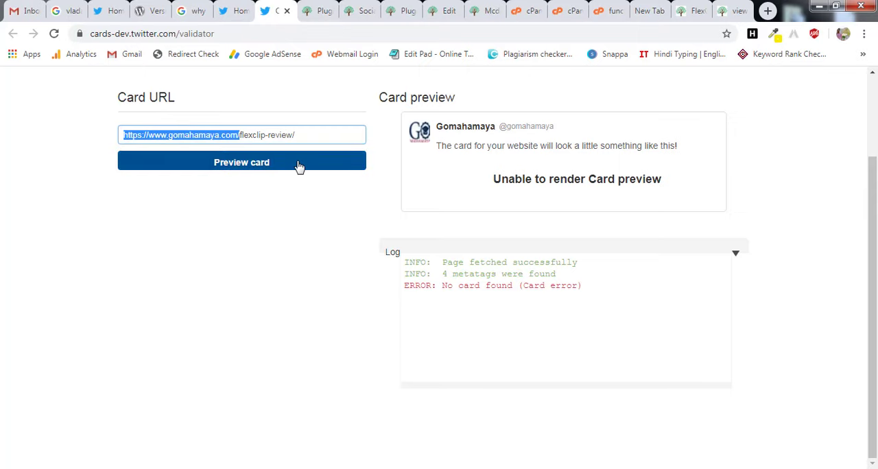
left_click(257, 169)
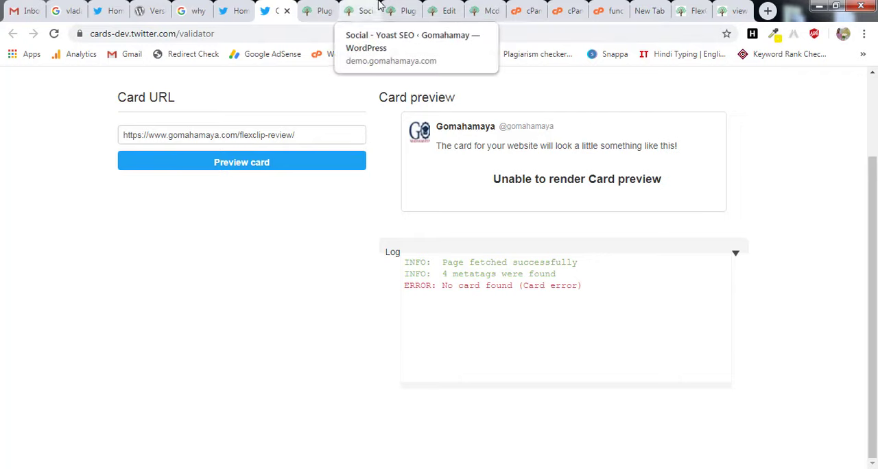
left_click(358, 11)
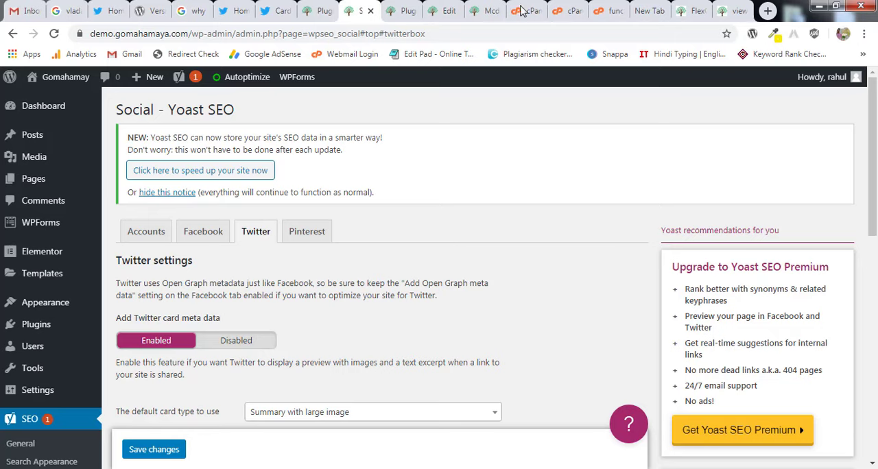
Switch to the HostGator control panel and open the demo.gomahamaya.com folder in File Manager.
left_click(521, 10)
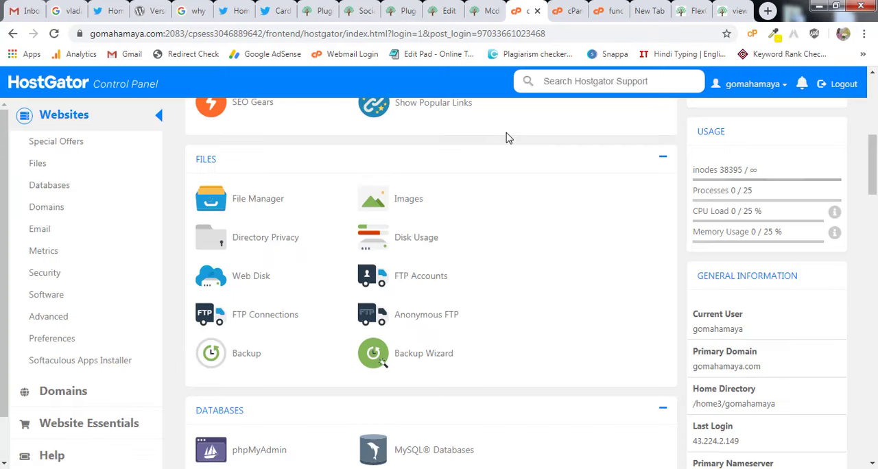
left_click(247, 206)
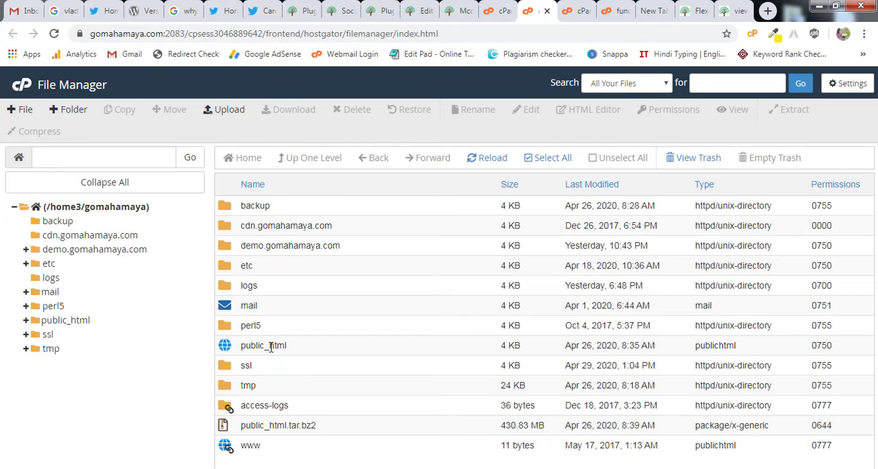
double_click(242, 246)
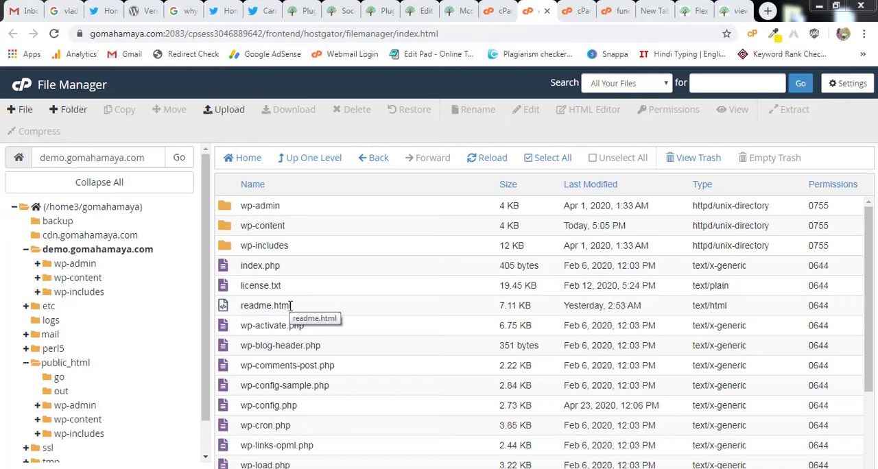
Create a new file named robots.txt in the demo.gomahamaya.com folder.
left_click(24, 111)
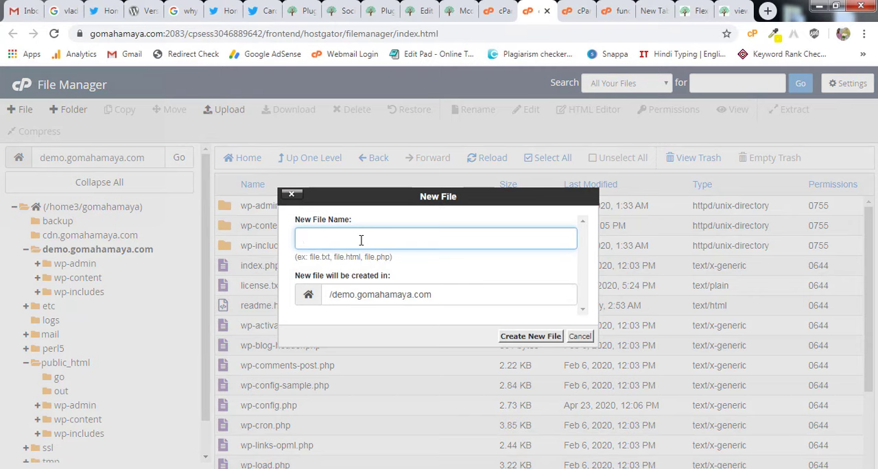
type("robots.txt")
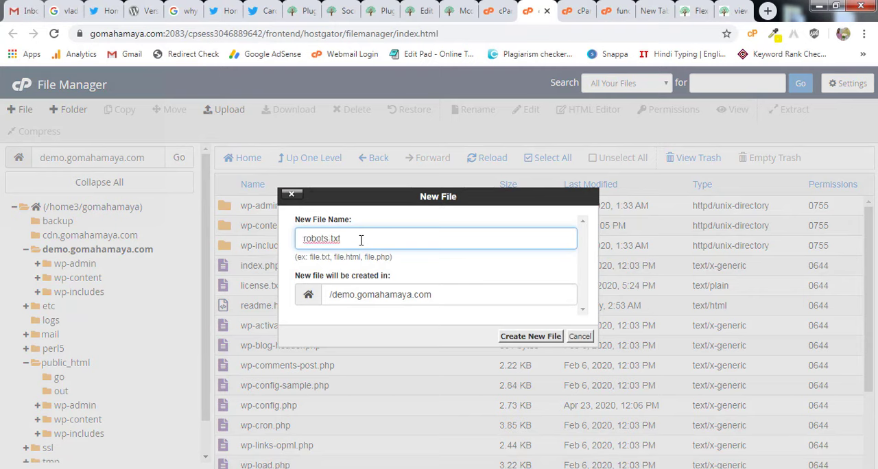
left_click(526, 340)
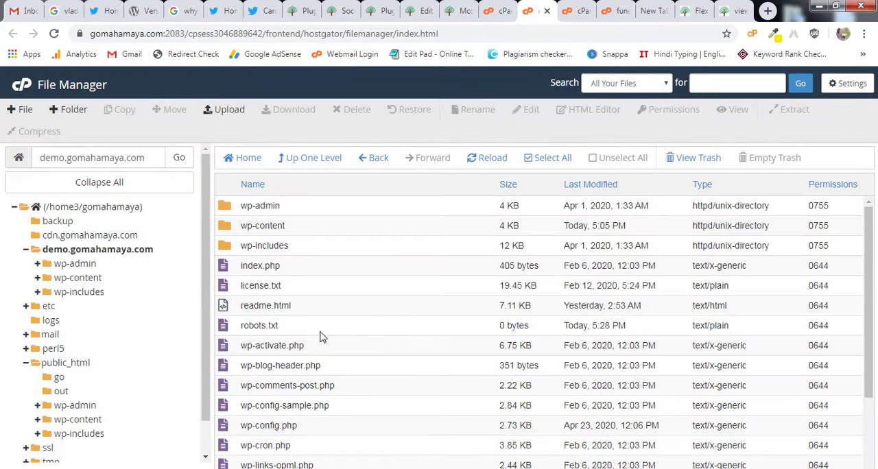
Open the robots.txt file in the File Manager's text editor, accepting the encoding check.
left_click(246, 328)
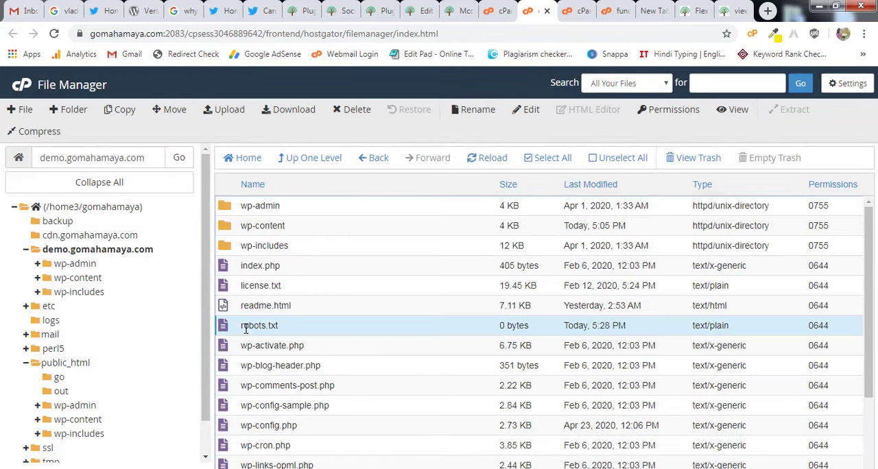
left_click(529, 113)
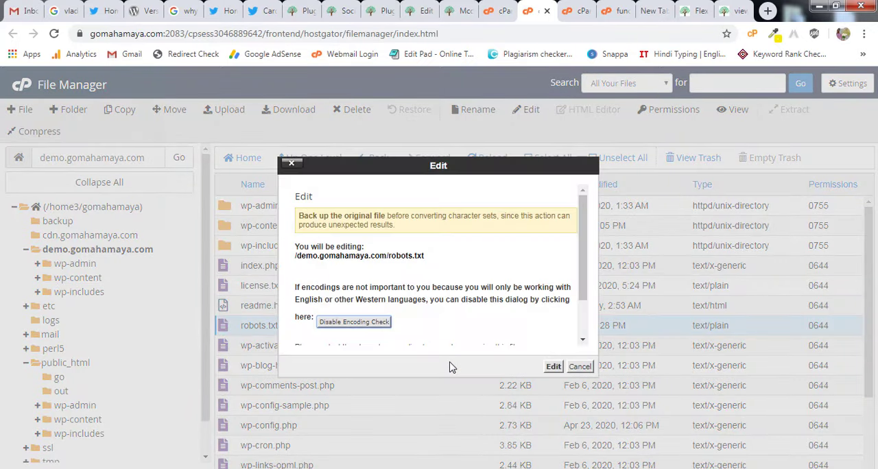
left_click(553, 368)
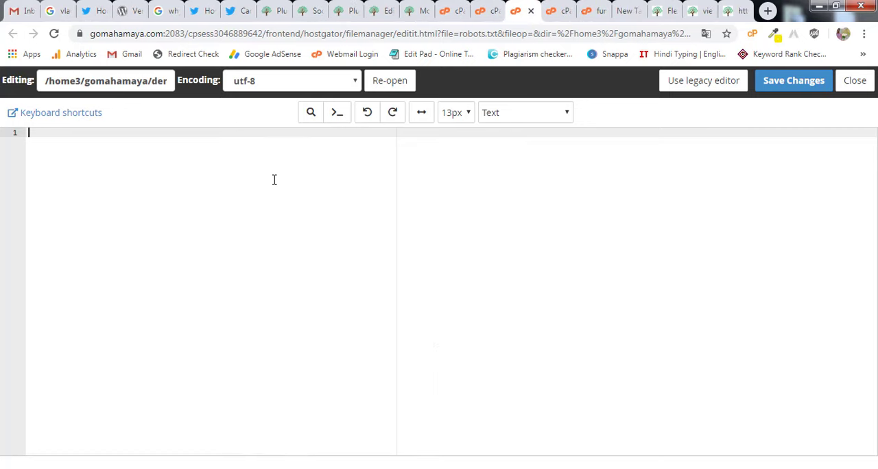
type("User-agent: * Disallow: /wp-admin/ Disallow: /wp-comments-post.php Disallow: /trackback/ Disallow: /xmlrpc.php Disallow: /go/ Disallow: /out/ Disallow: /?blackhole Disallow: /wp-includes/ Allow: /wp-content/uploads/ Allow: /wp-admin/admin-ajax.php Allow: /wp-includes/js/ Allow: /wp-includes/css/  Sitemap: https://www.gomahamaya.com/sitemap_index.xml")
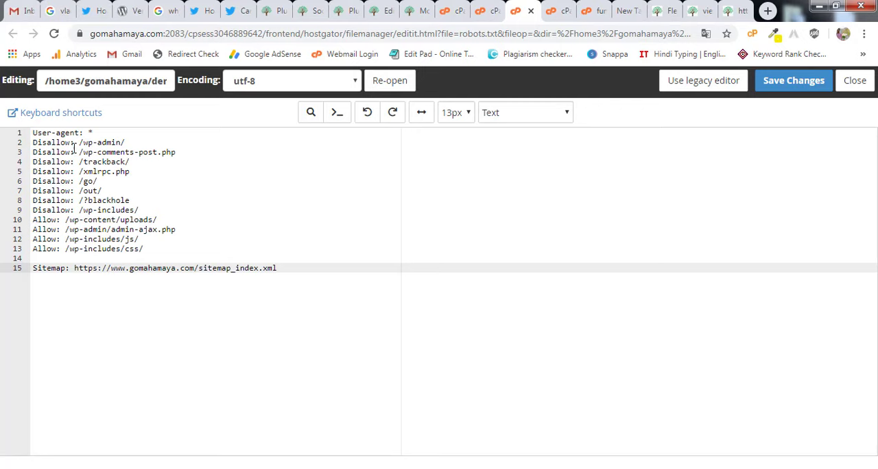
left_click_drag(34, 142, 112, 143)
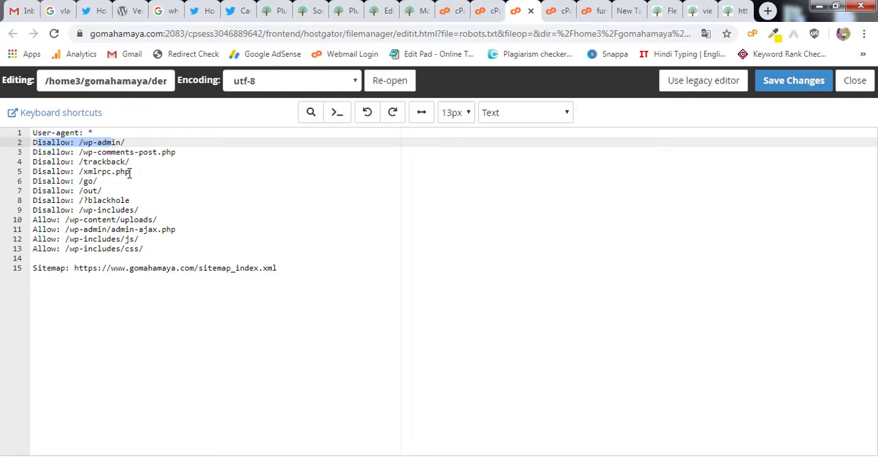
left_click_drag(176, 249, 38, 221)
left_click(143, 210)
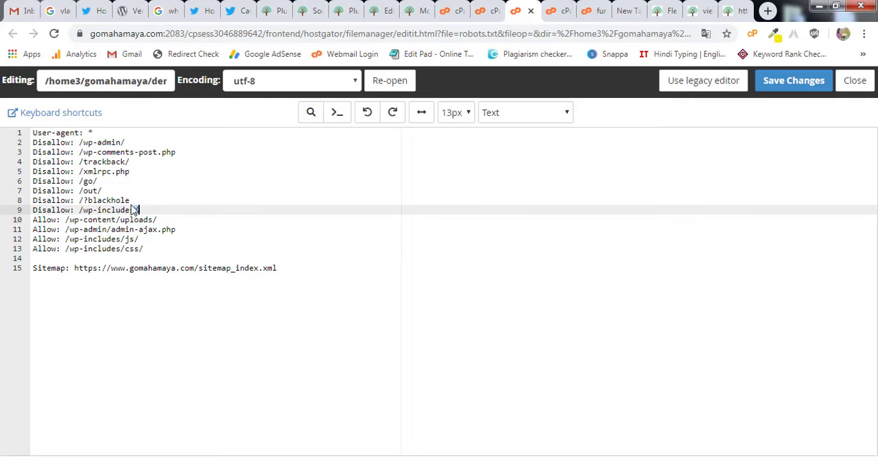
left_click(52, 155)
left_click(147, 212)
left_click_drag(74, 268, 195, 268)
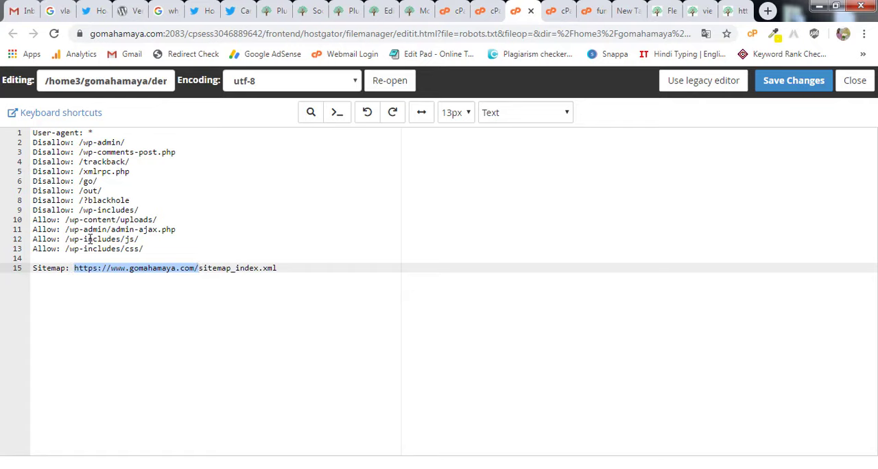
Open gomahamaya.com/robots.txt in a new browser tab and examine its live crawl rules.
left_click(768, 11)
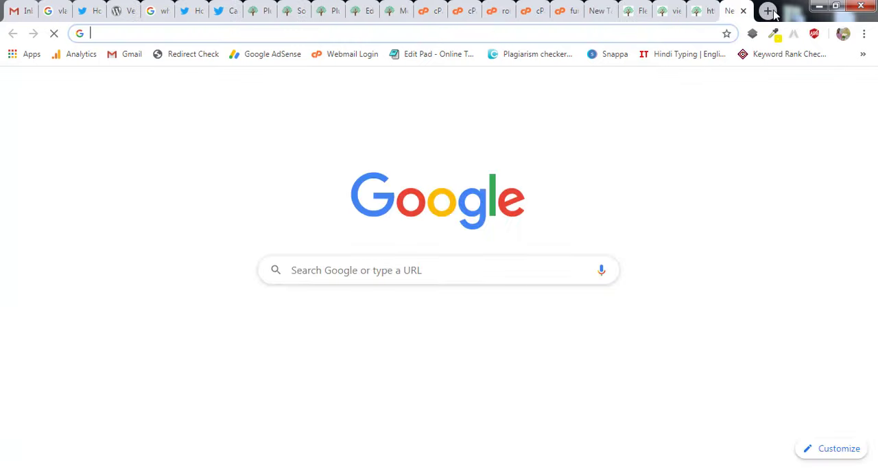
type("gomahamaya.com")
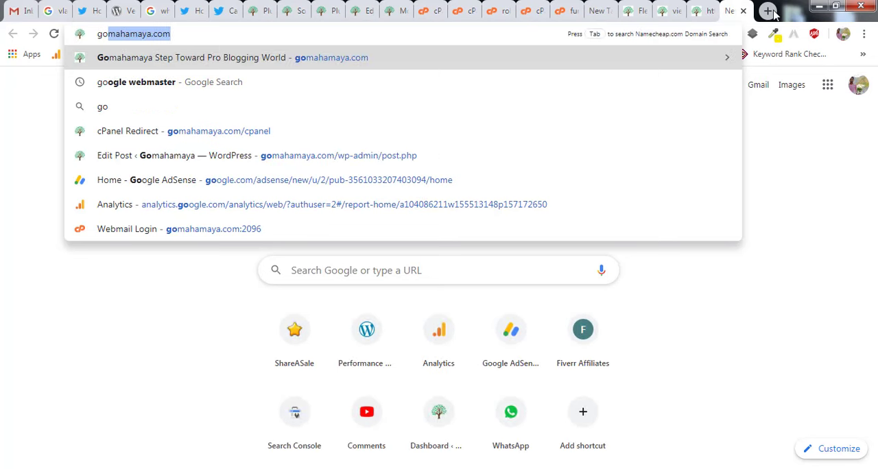
key("Right")
type("/")
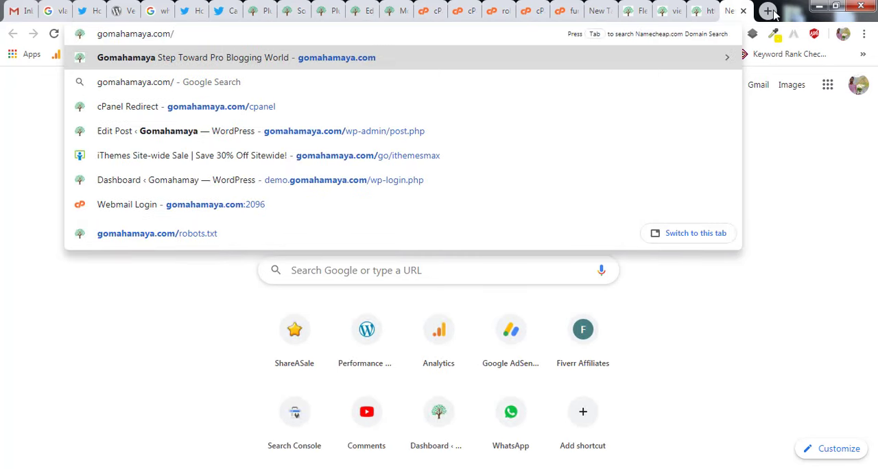
type("robots")
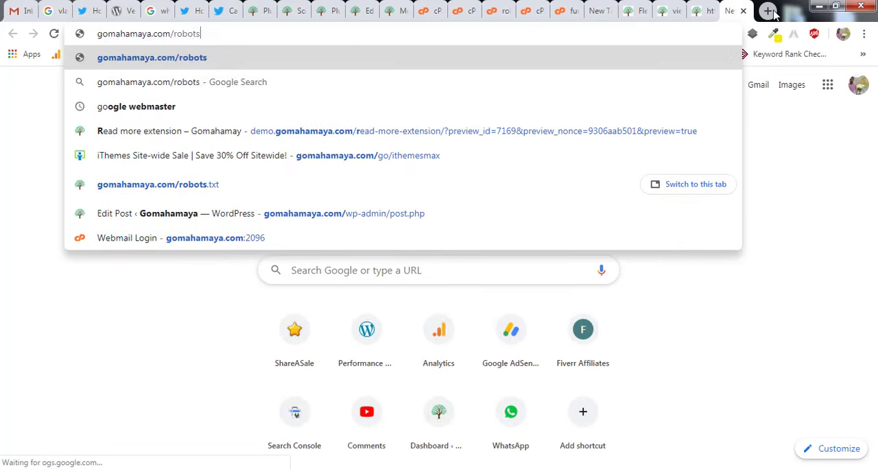
type(".txt")
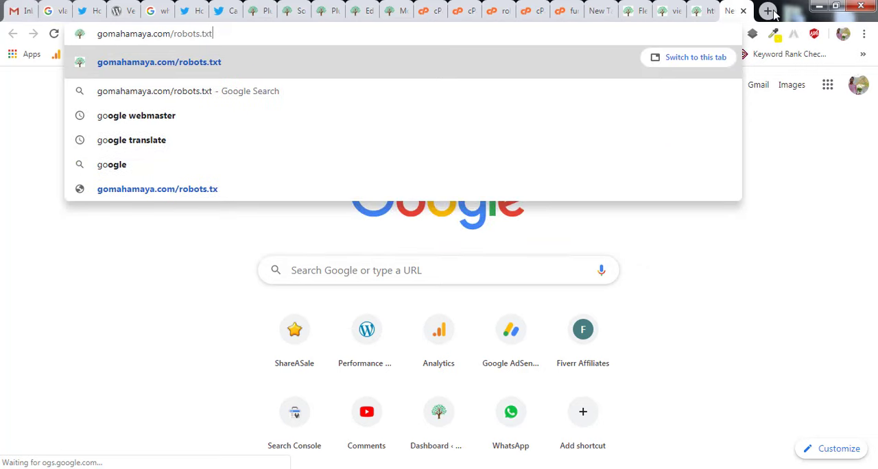
key("Return")
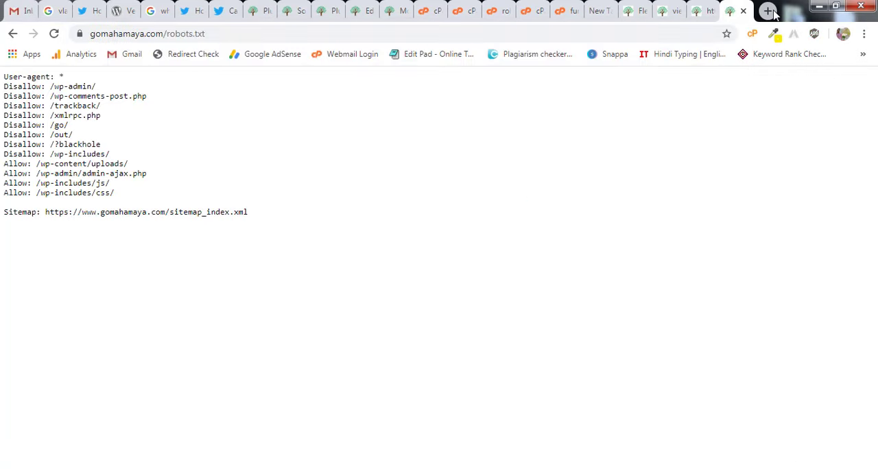
left_click_drag(215, 31, 172, 33)
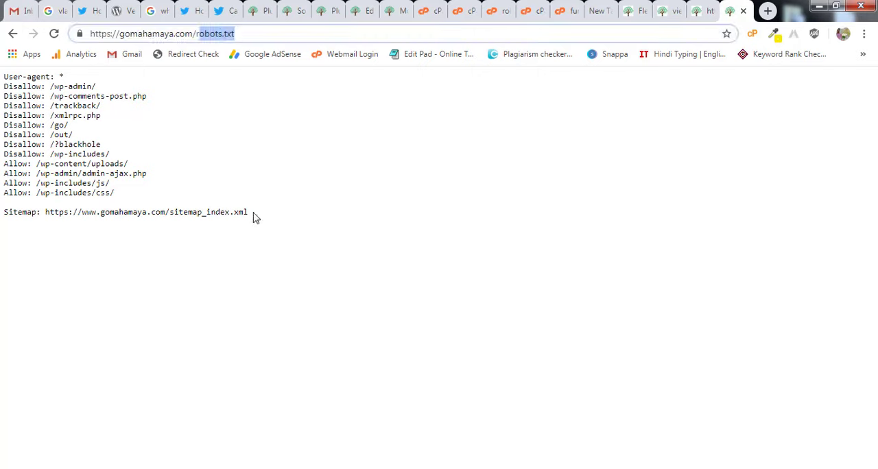
left_click_drag(253, 217, 3, 86)
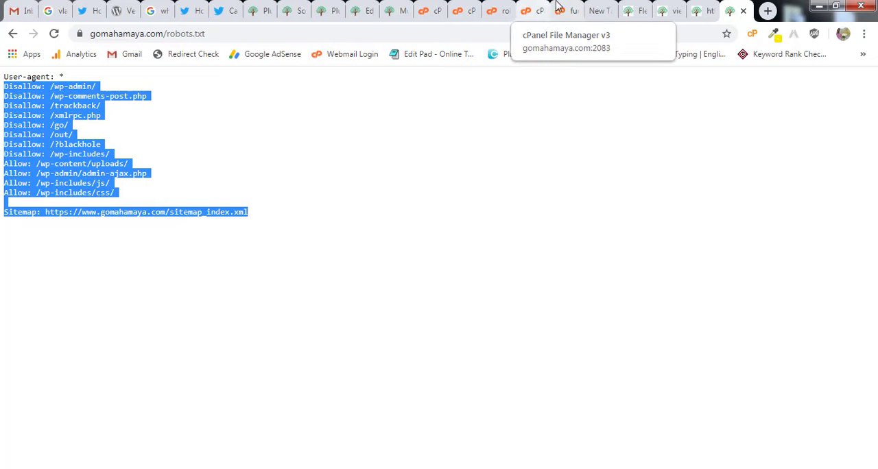
Return to the robots.txt editor and highlight all the rules from the User-agent line to the Sitemap line.
left_click(499, 11)
left_click(166, 253)
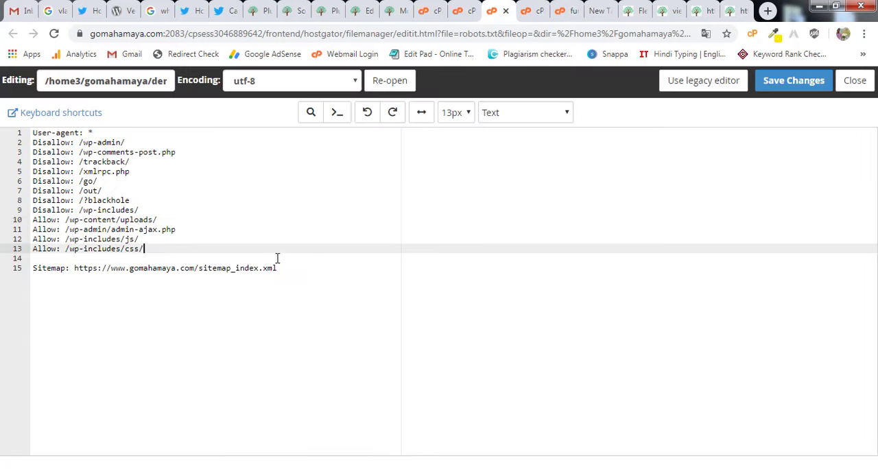
left_click(342, 277, "shift")
left_click(89, 200, "shift")
left_click(36, 133, "shift")
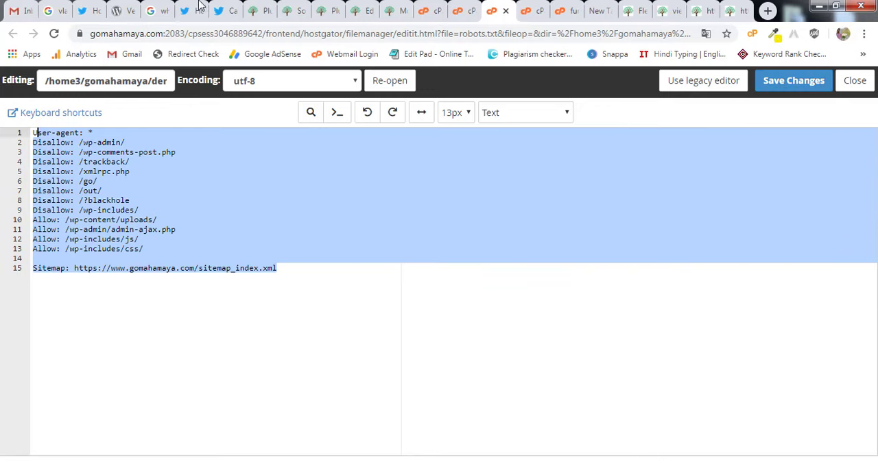
Run the FlexClip review card preview again in the Card validator and examine the error line in the log.
left_click(227, 10)
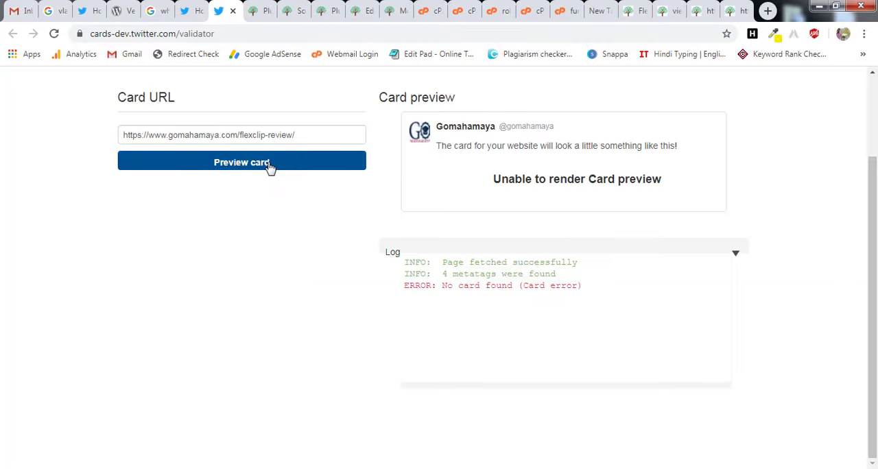
left_click(269, 165)
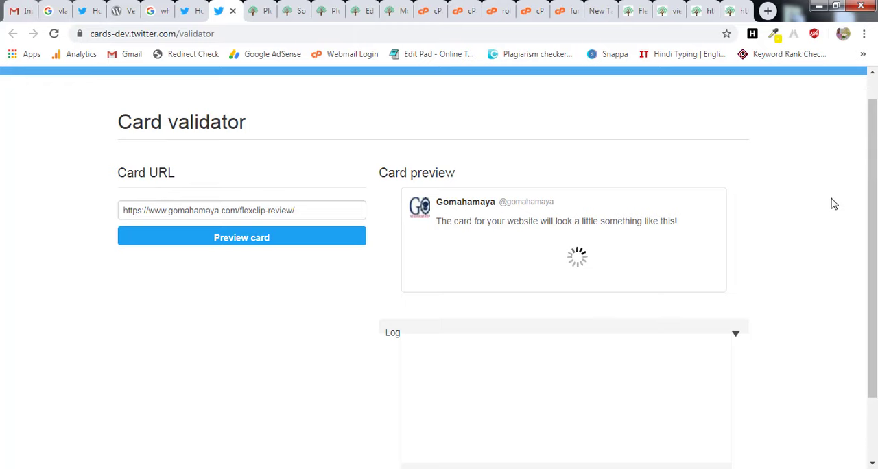
left_click_drag(443, 364, 583, 364)
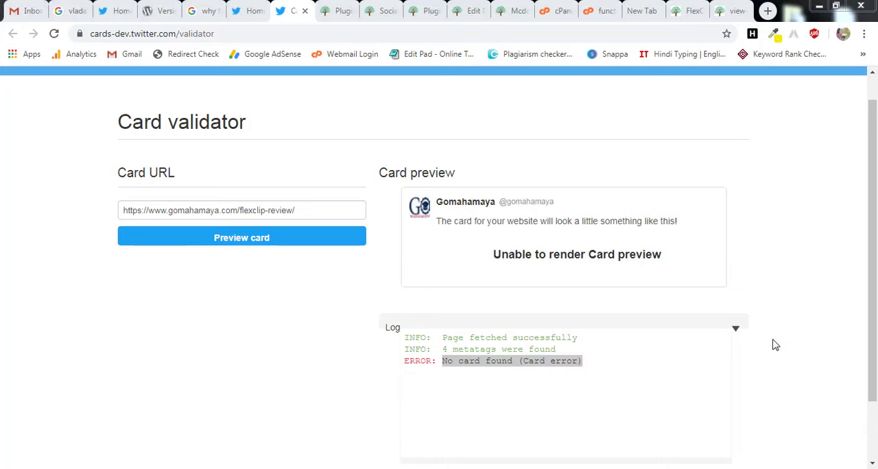
Switch to the burger post's edit page and check its featured image and the boxes enabled in the screen options.
left_click(511, 10)
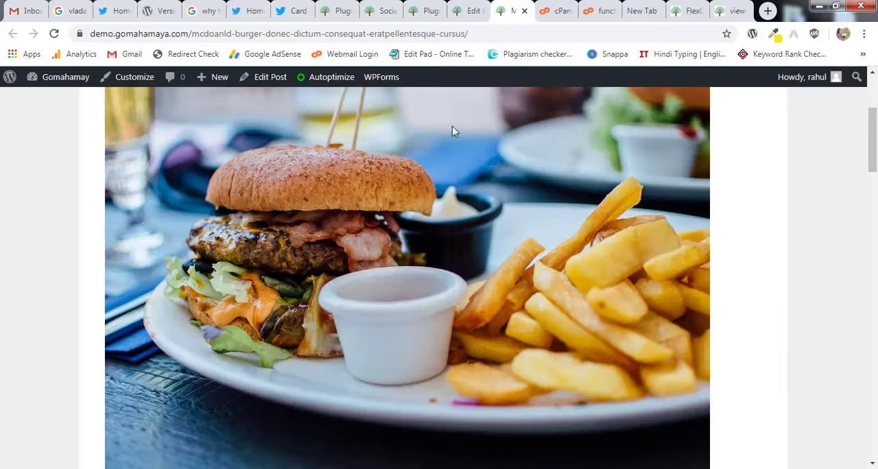
key("ctrl+shift+Tab")
scroll(601, 227, "down", 3)
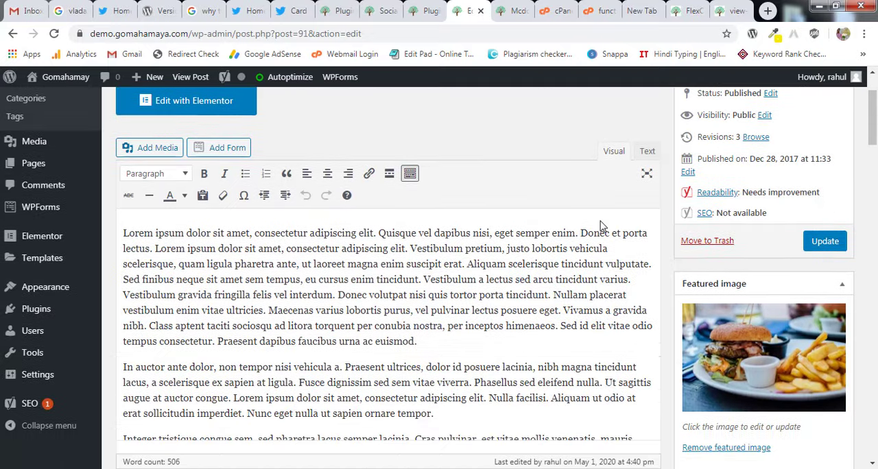
scroll(601, 226, "down", 3)
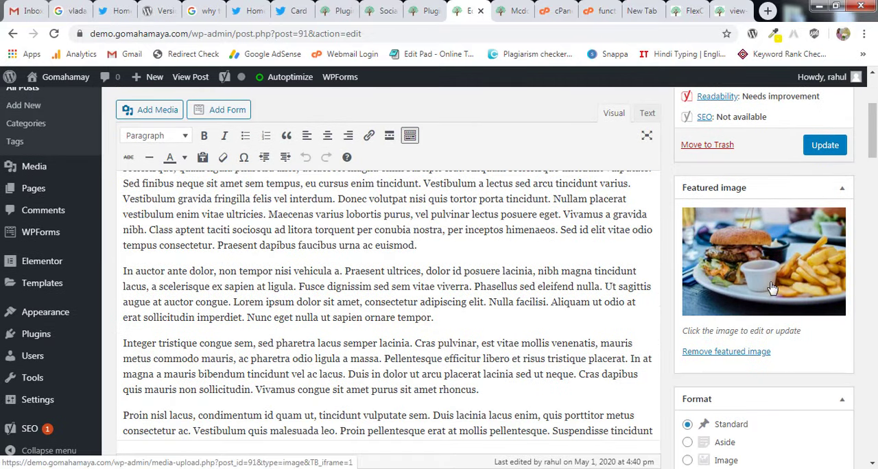
scroll(773, 288, "up", 3)
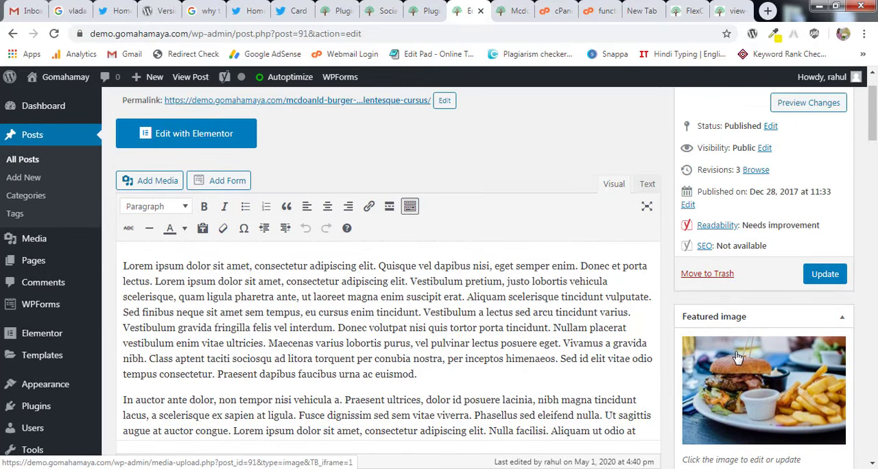
scroll(739, 358, "up", 1)
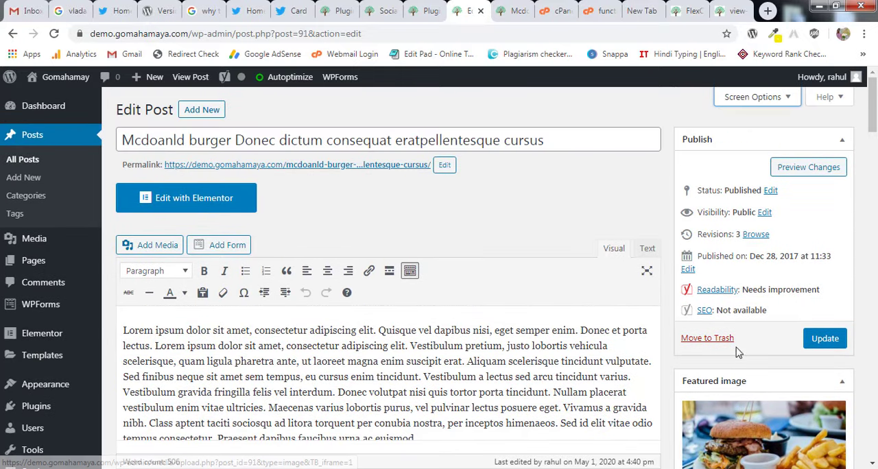
left_click(749, 103)
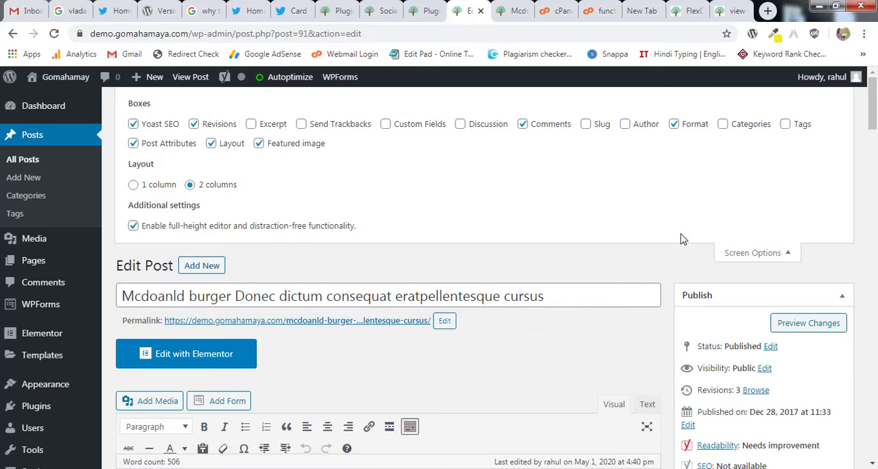
left_click(780, 253)
Expand the Twitter section in the post's Yoast SEO social settings.
left_click_drag(873, 110, 874, 370)
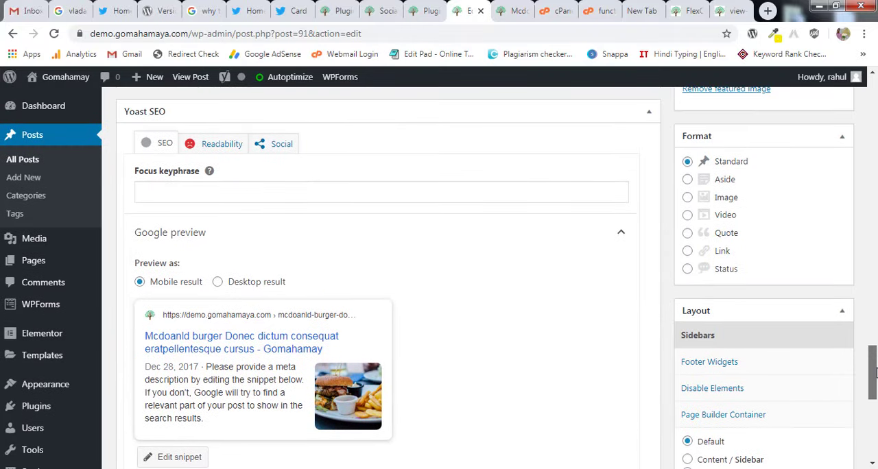
left_click(282, 146)
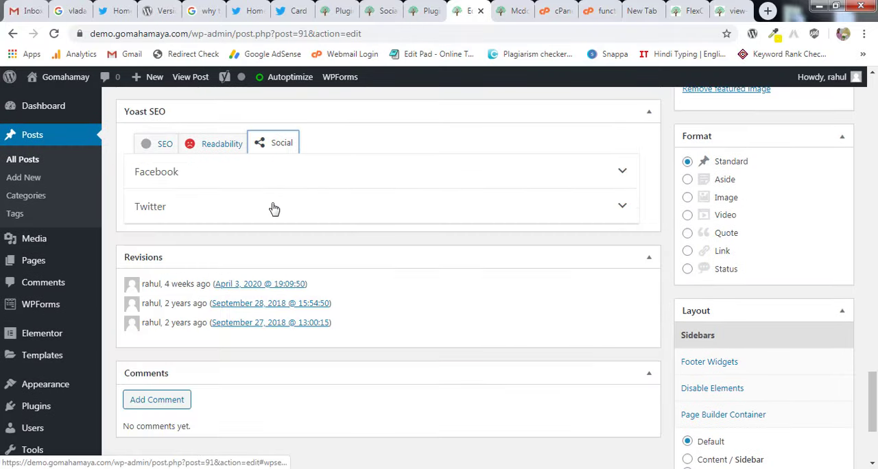
scroll(274, 207, "up", 2)
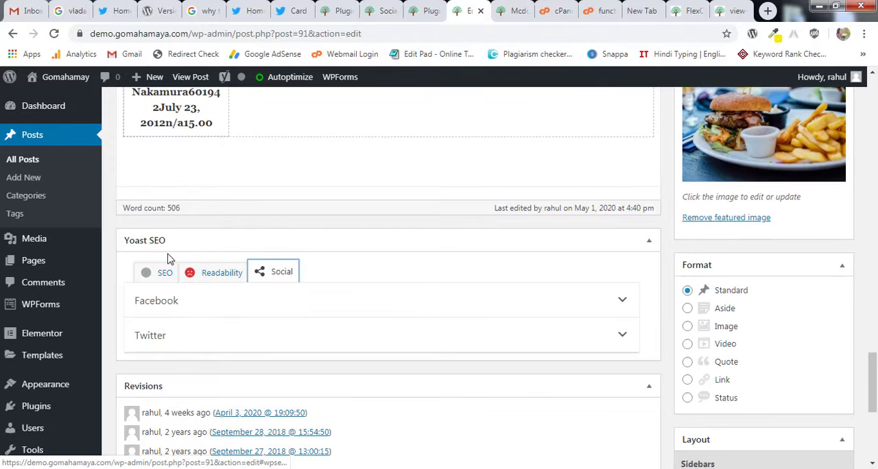
scroll(245, 314, "down", 1)
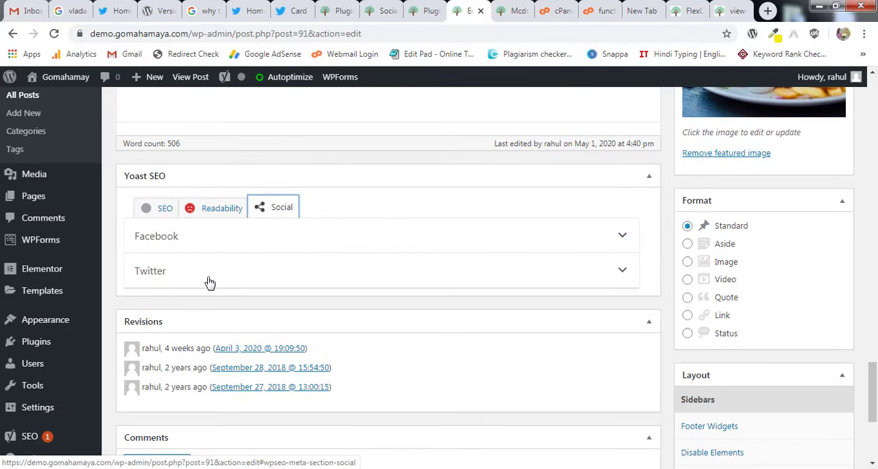
left_click(210, 281)
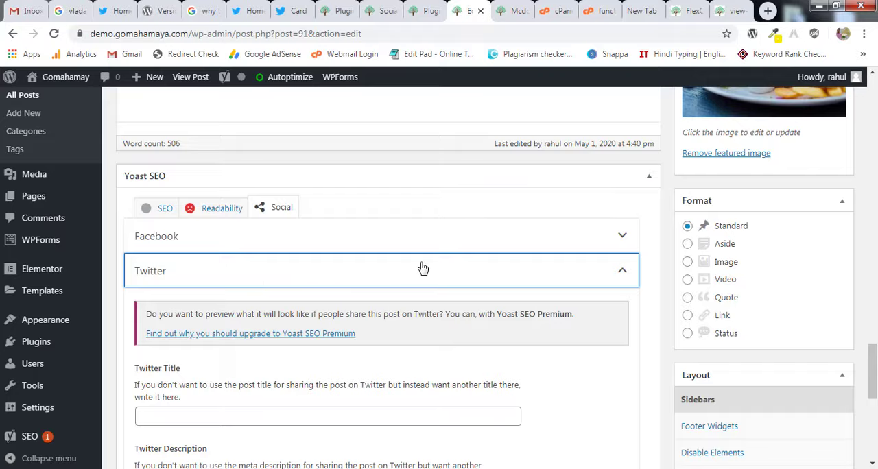
Set team_2.jpg from the media library as the post's Twitter image and update the post.
scroll(178, 213, "down", 1)
scroll(176, 215, "down", 2)
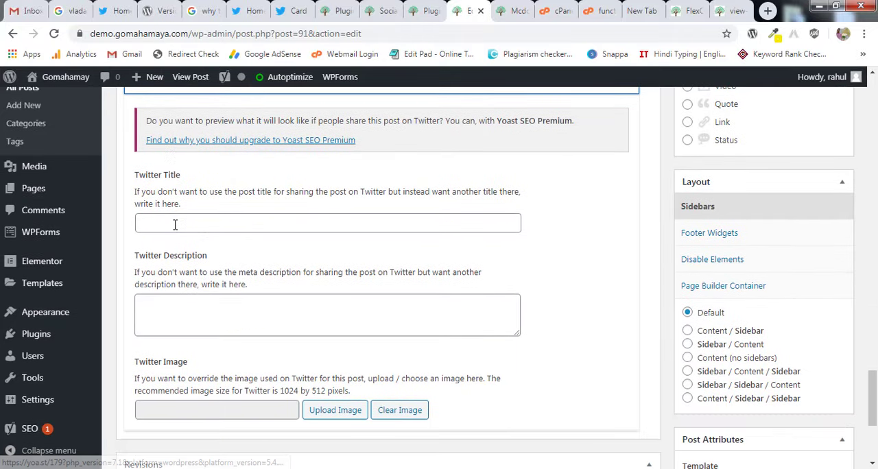
left_click(175, 223)
left_click(214, 308)
scroll(282, 271, "down", 1)
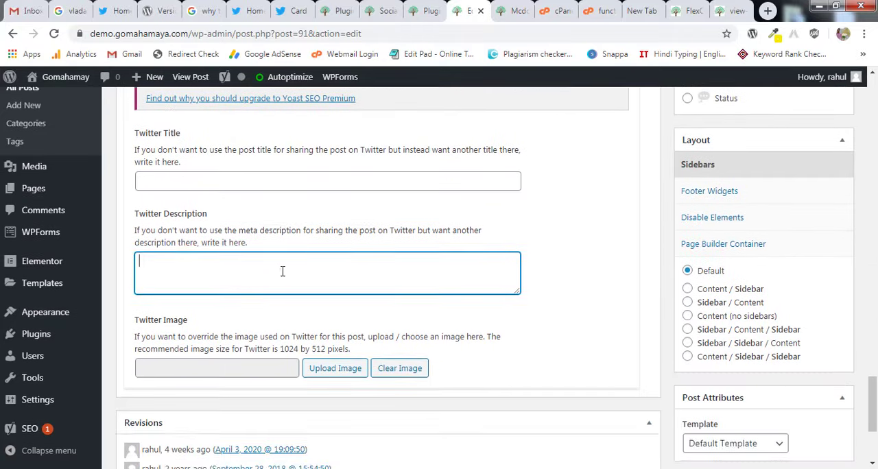
left_click(212, 348)
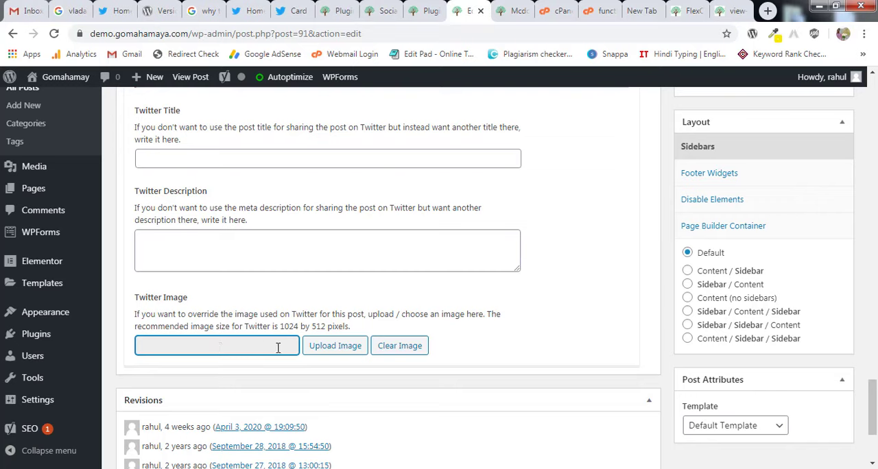
left_click(323, 351)
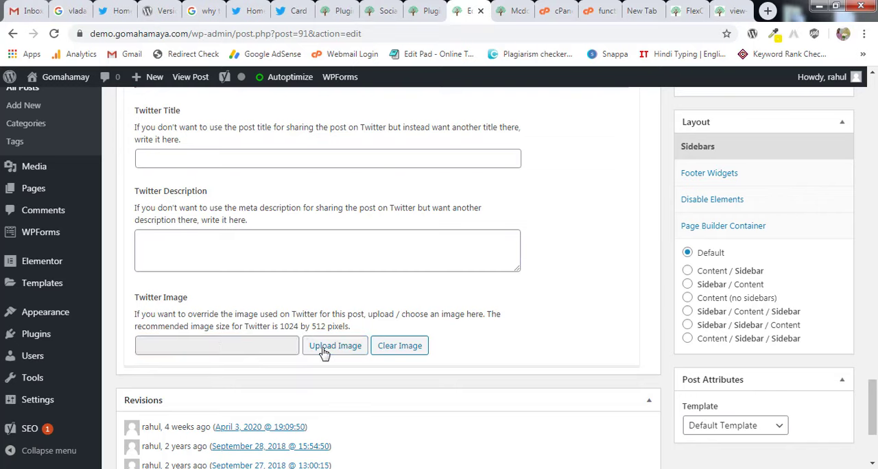
left_click(86, 235)
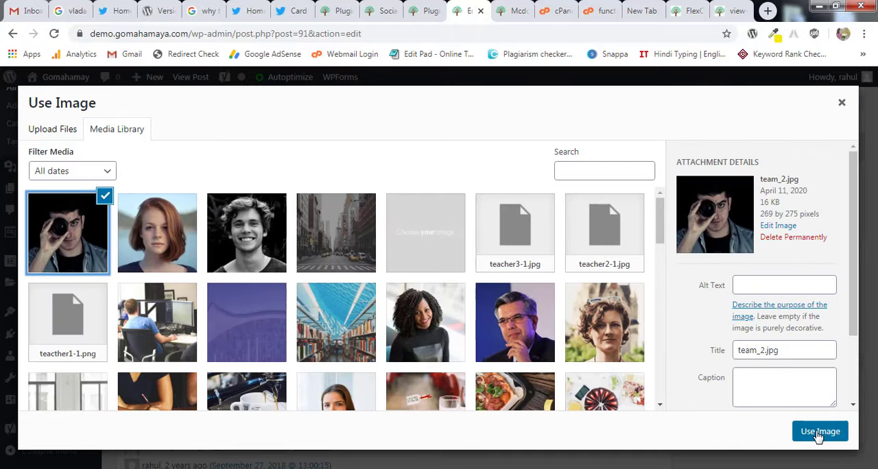
left_click(820, 431)
scroll(758, 350, "up", 15)
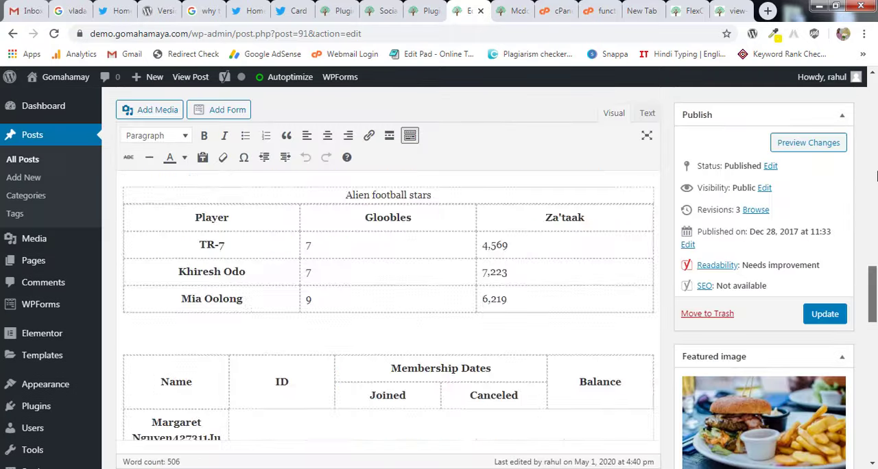
left_click(824, 315)
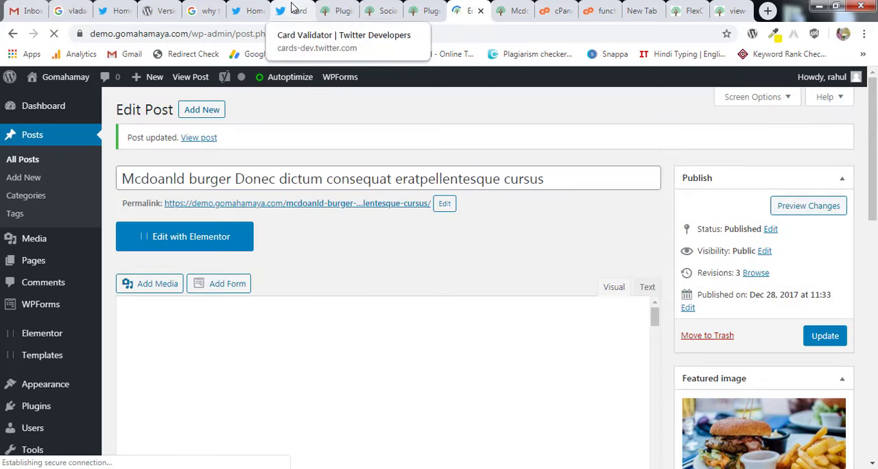
Return to the Card validator and rerun the card preview for the FlexClip review URL.
left_click(291, 8)
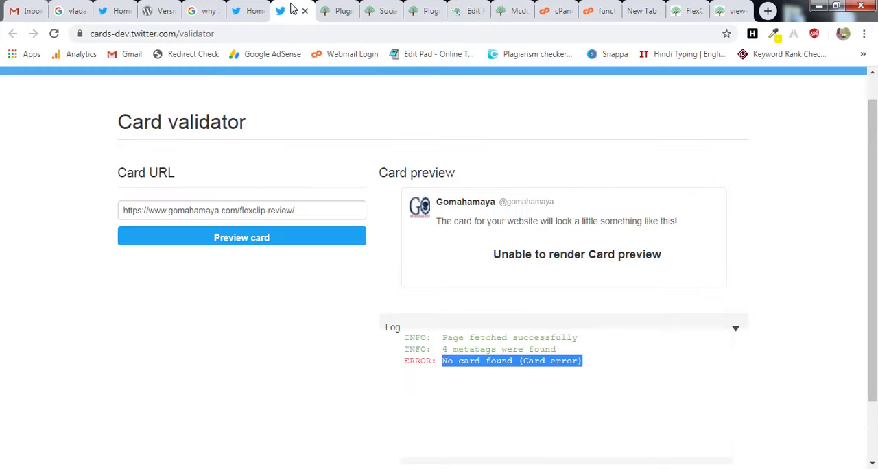
left_click(270, 247)
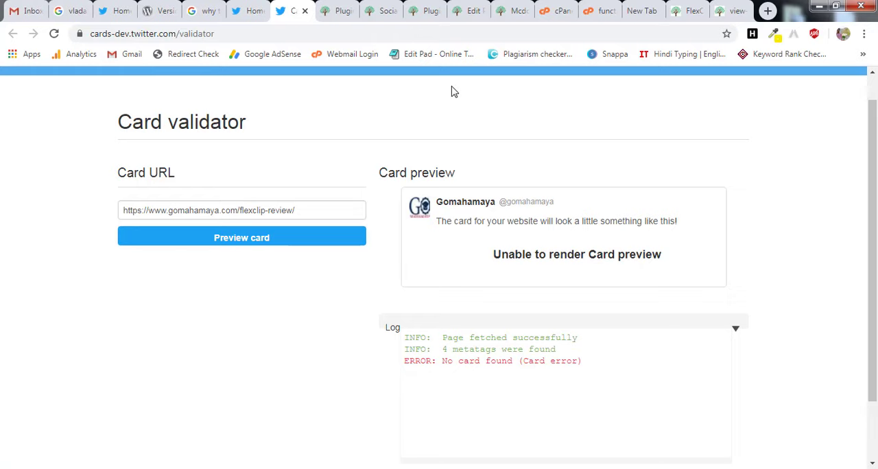
Switch to the WordPress installed plugins page and deactivate the Autoptimize plugin.
left_click(415, 8)
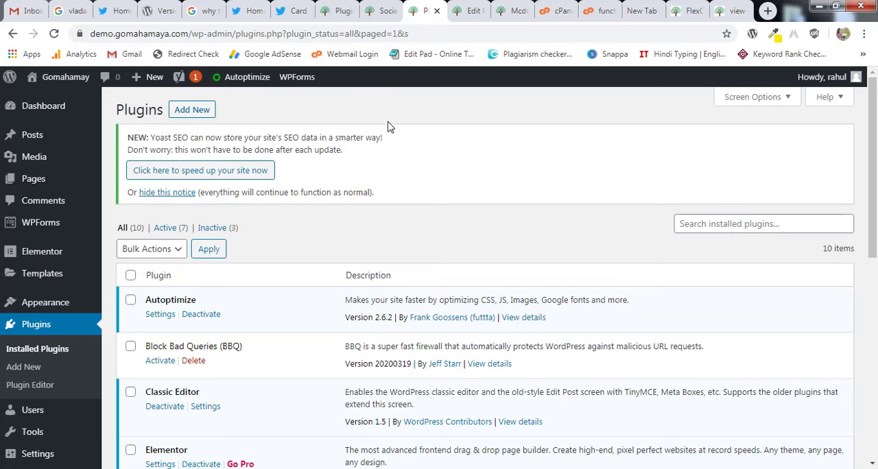
scroll(391, 137, "down", 1)
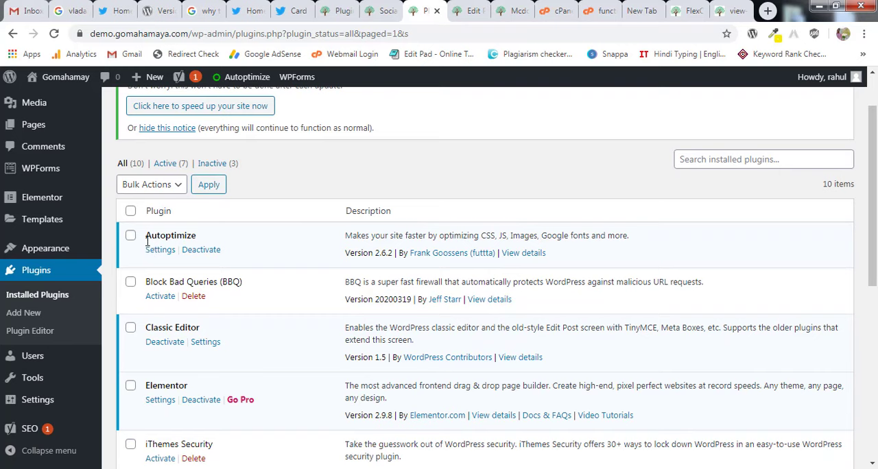
left_click(203, 251)
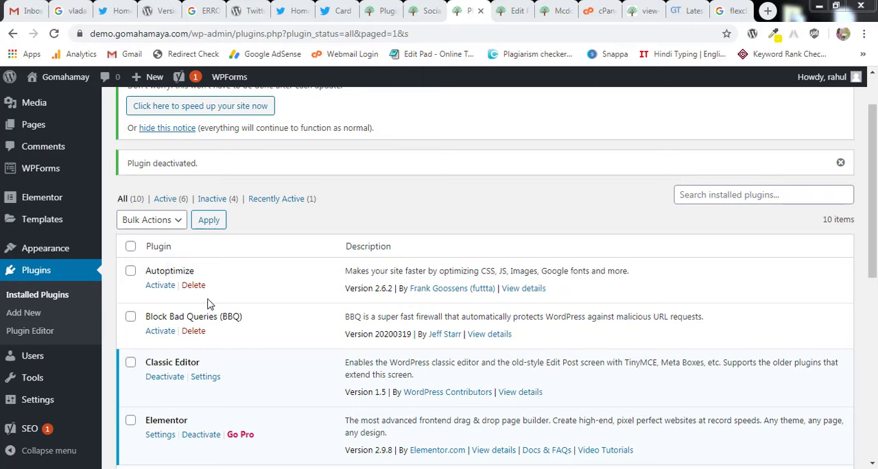
Preview the FlexClip review card in the Card validator with Autoptimize deactivated, and examine the rendered card and its log.
left_click(328, 14)
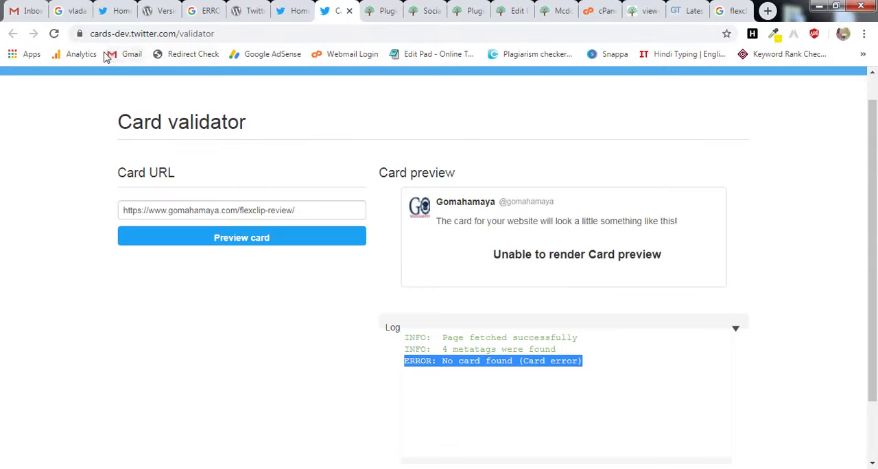
left_click(253, 245)
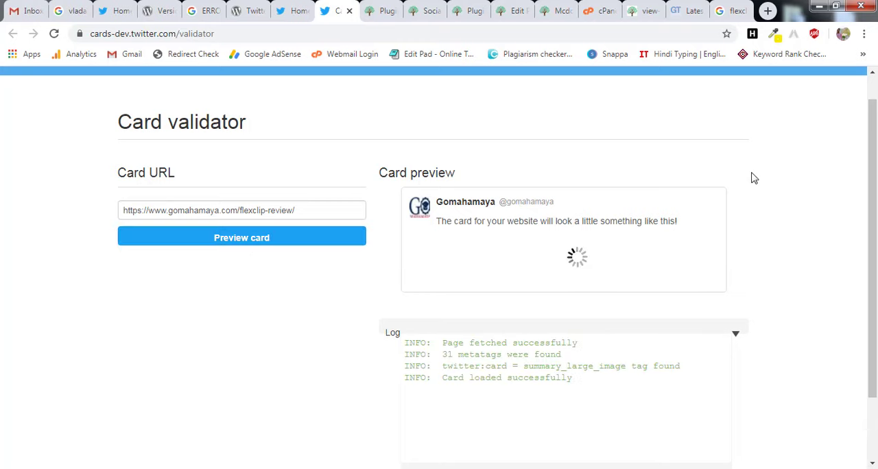
scroll(752, 177, "down", 2)
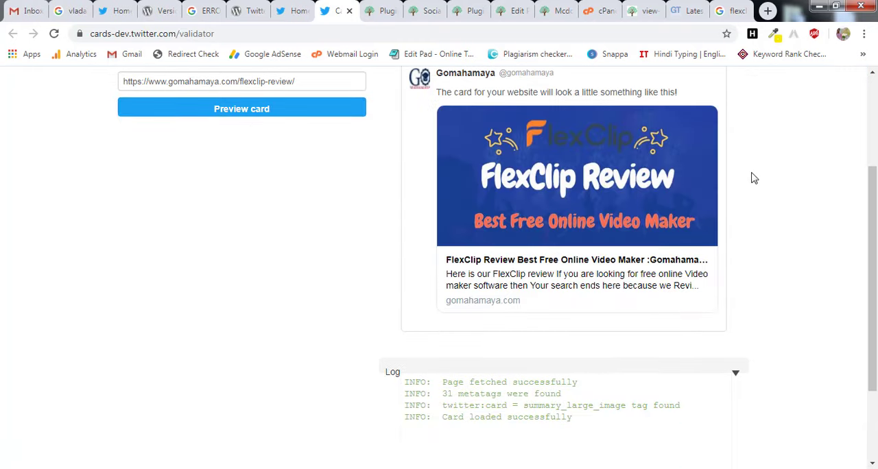
left_click_drag(453, 390, 412, 382)
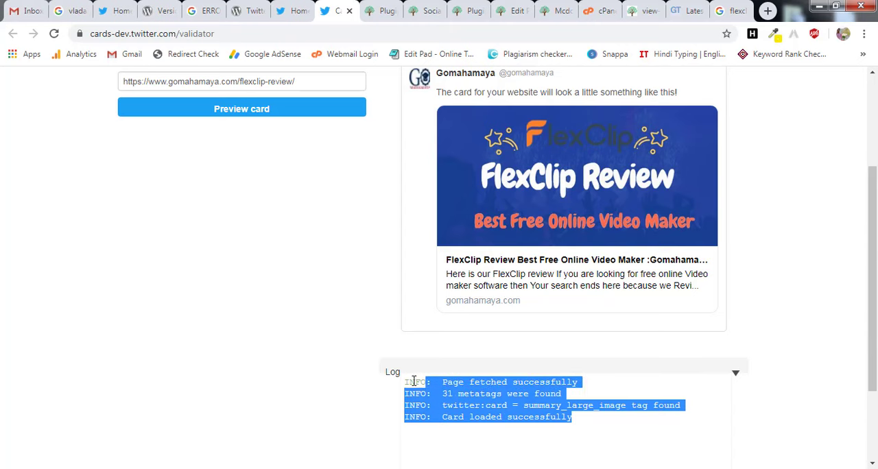
left_click_drag(875, 294, 876, 278)
left_click(824, 283)
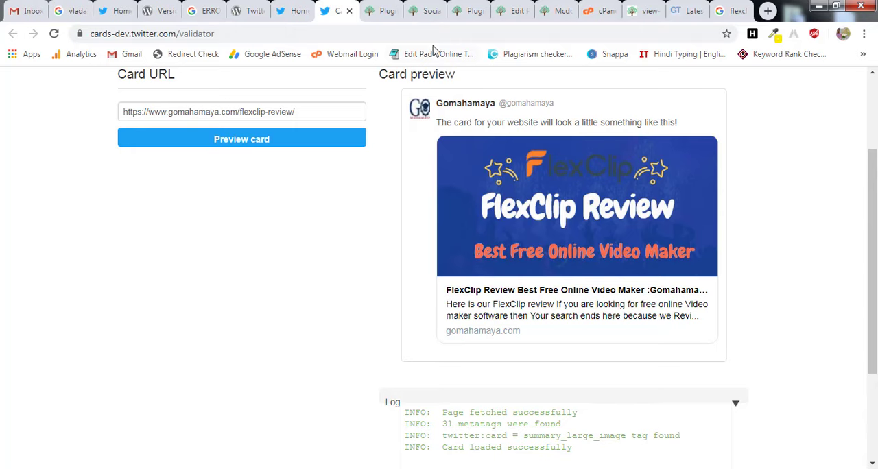
Go back to the installed plugins page and review which caching and security plugins are active or inactive.
left_click(461, 10)
scroll(456, 203, "down", 1)
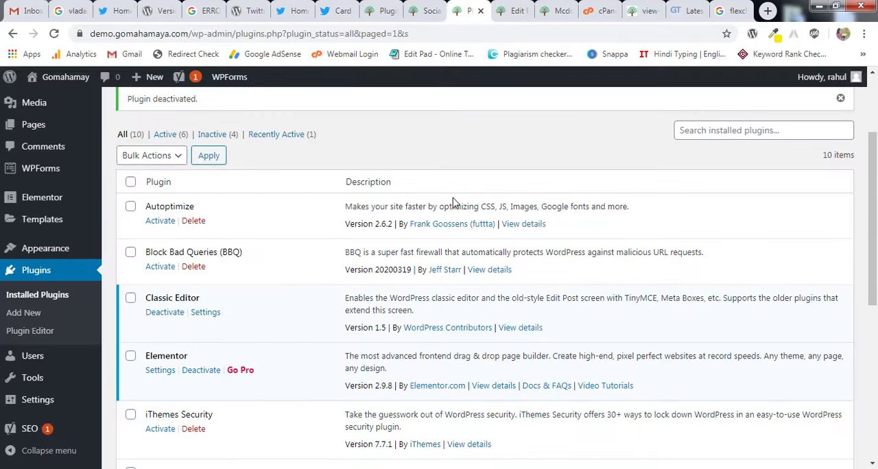
scroll(199, 237, "down", 1)
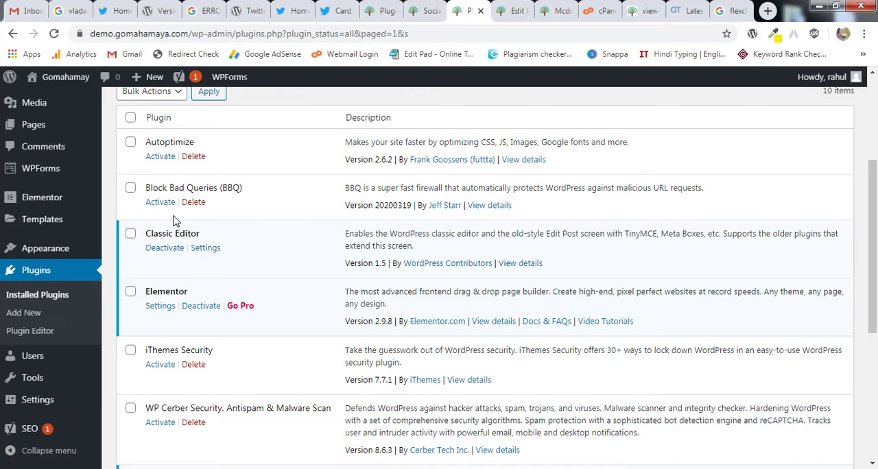
scroll(177, 385, "down", 4)
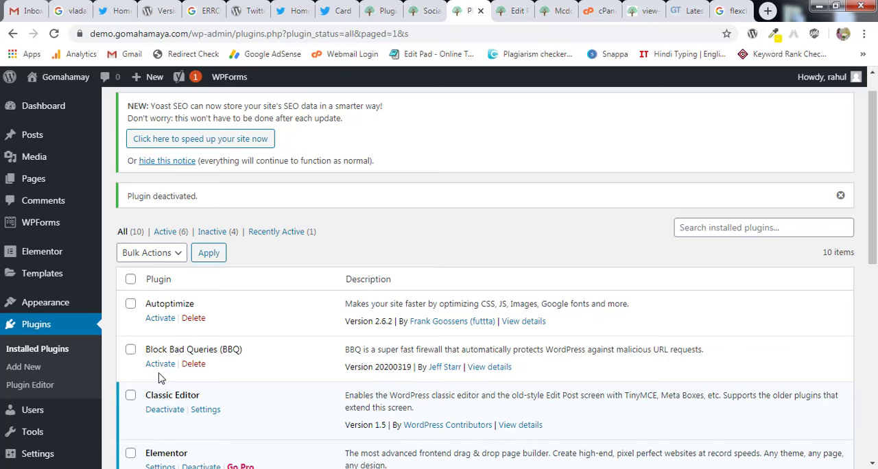
scroll(615, 225, "down", 2)
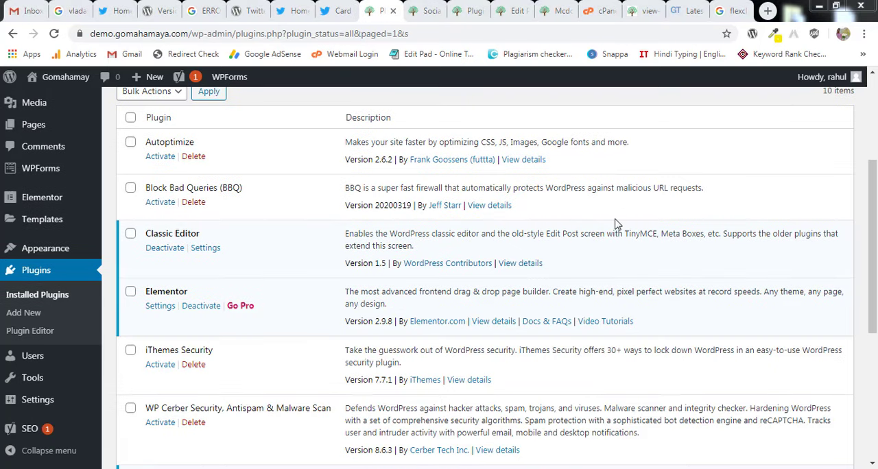